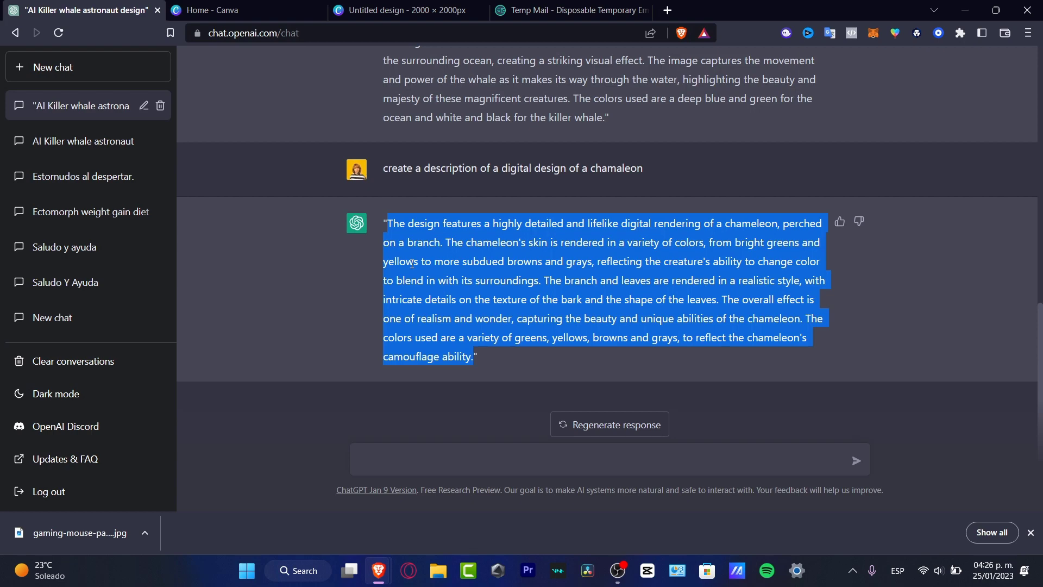
Step: Load OpenAI's ChatGPT blog page in a new tab, glancing at the existing chat
click(667, 9)
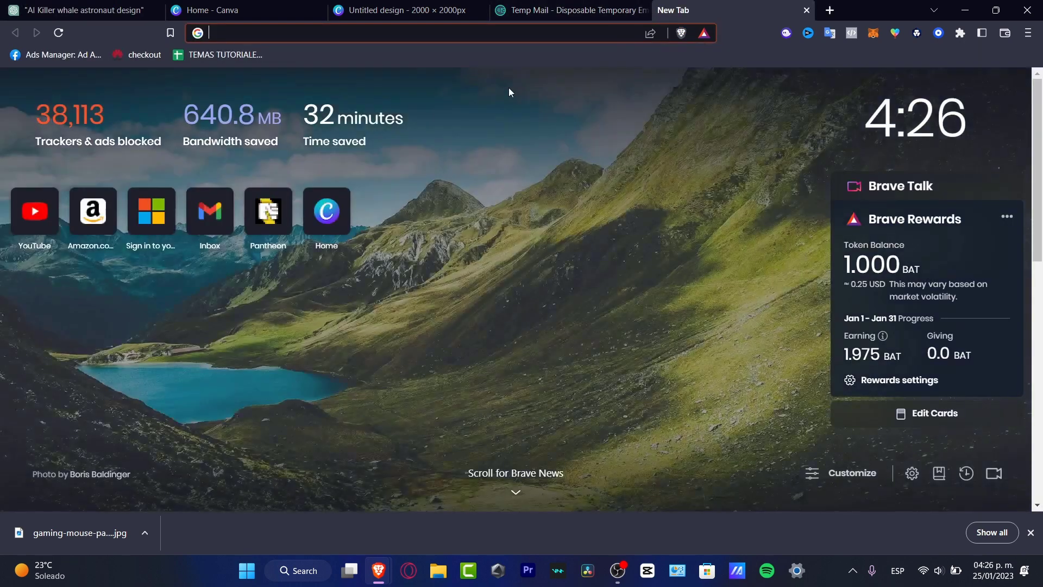
text(chat)
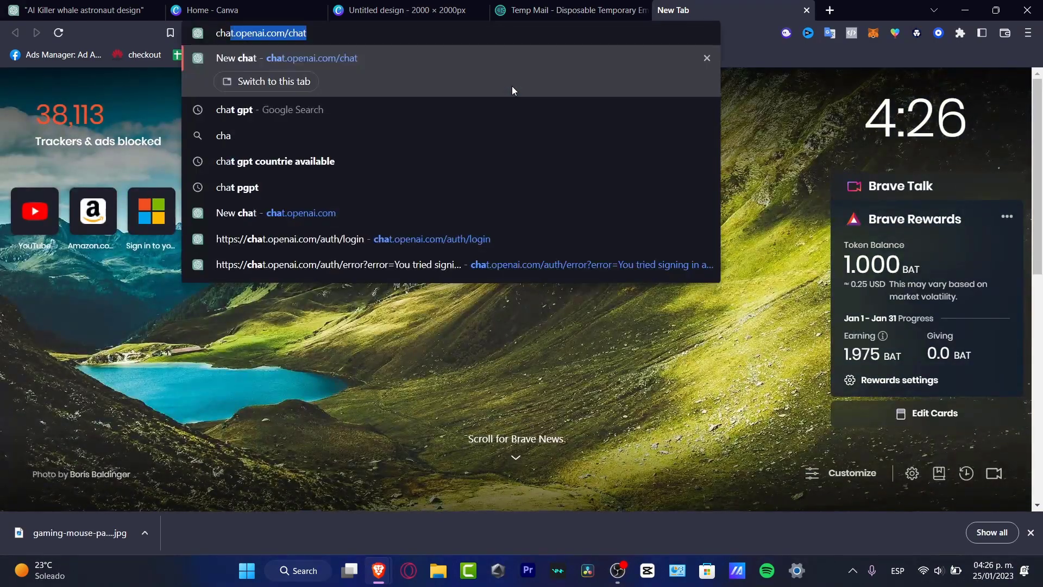
text( gpt)
key(Return)
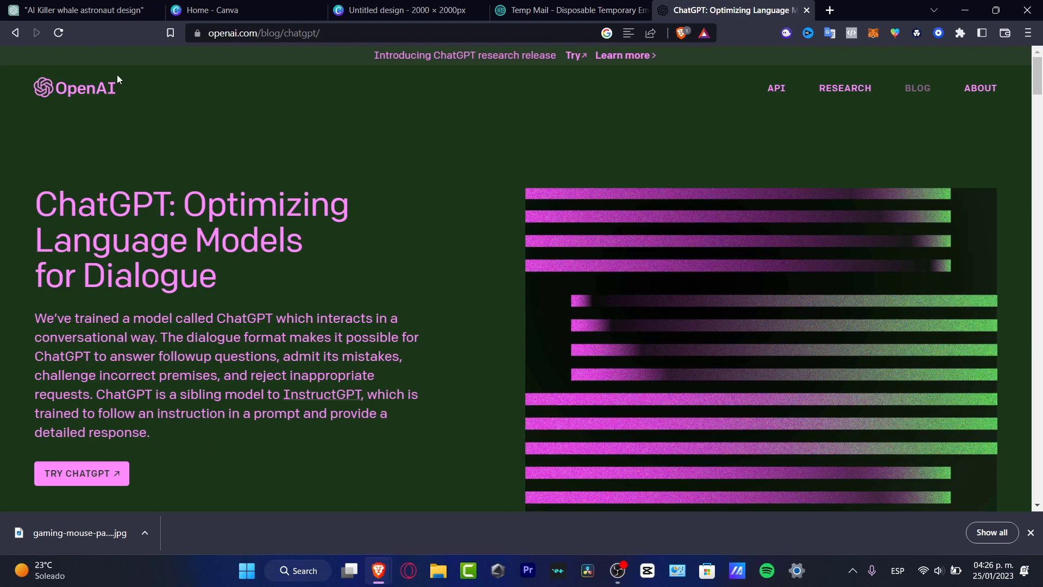
click(84, 10)
click(734, 11)
Step: Delete the duplicate killer-whale chat in ChatGPT
click(86, 10)
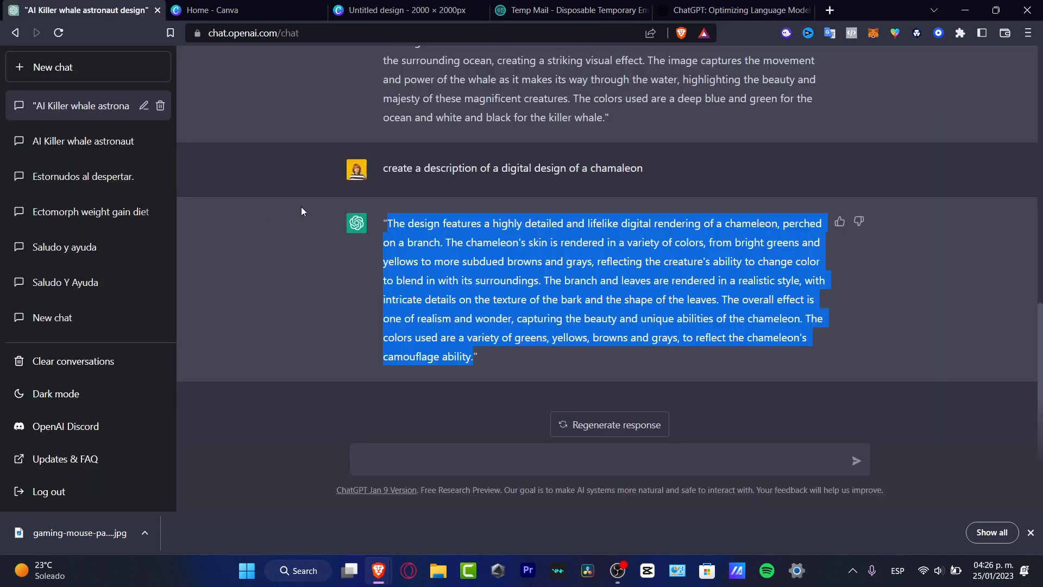
click(160, 105)
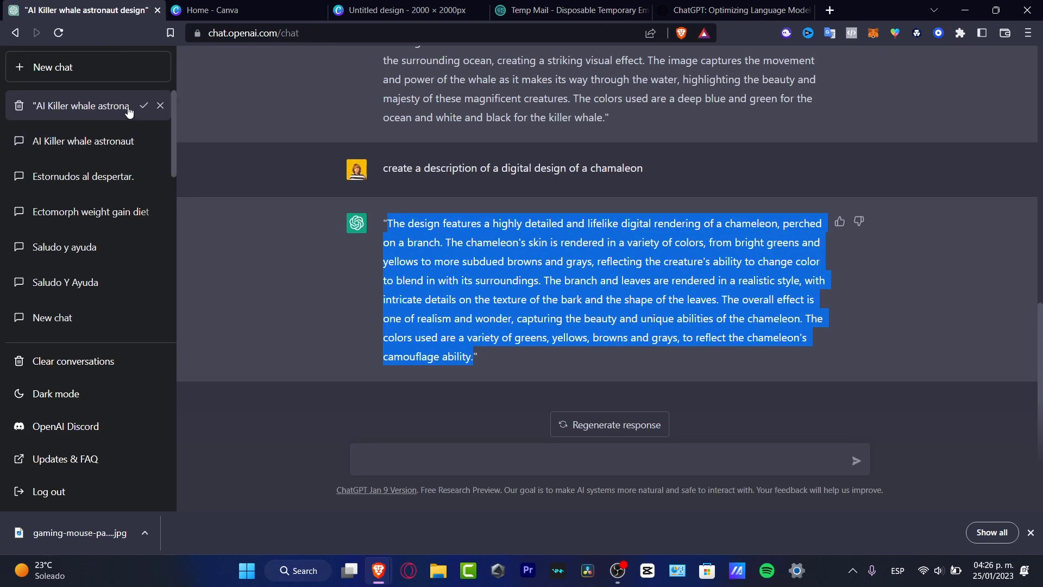
click(144, 106)
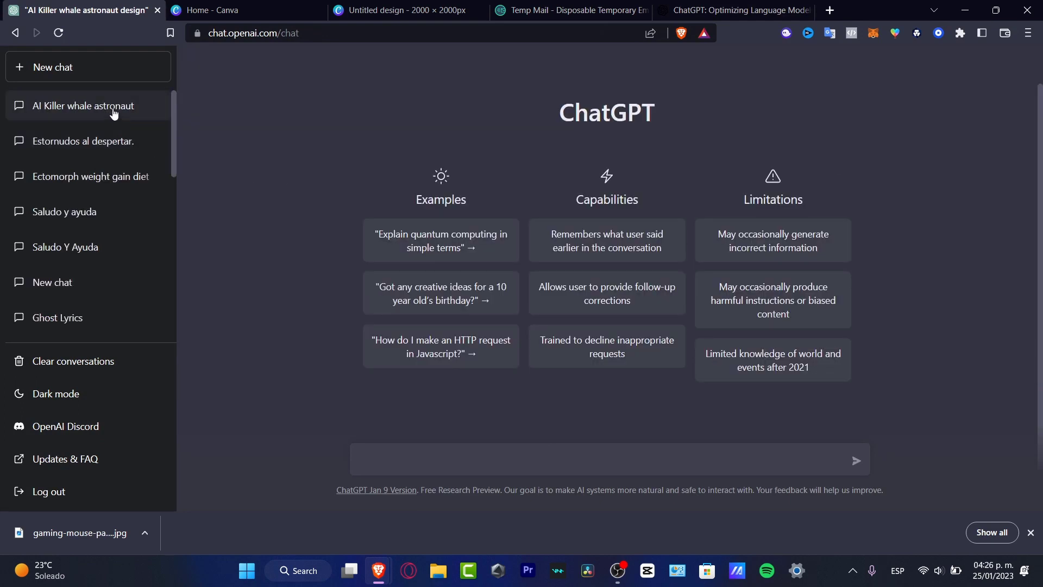
Step: Reopen 'AI Killer whale astronaut', regenerate and stop its response, then open a new tab
click(115, 106)
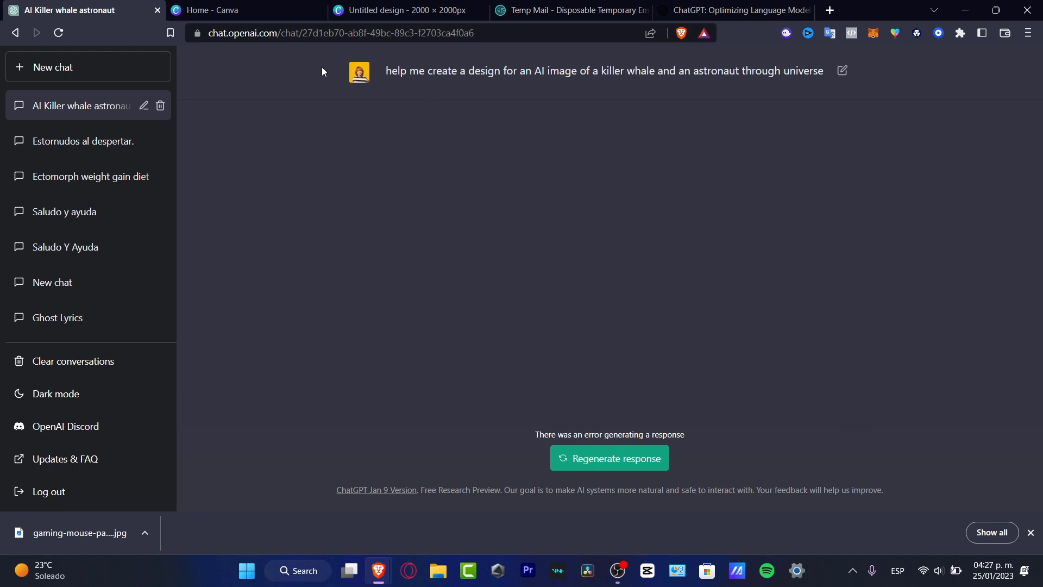
click(600, 466)
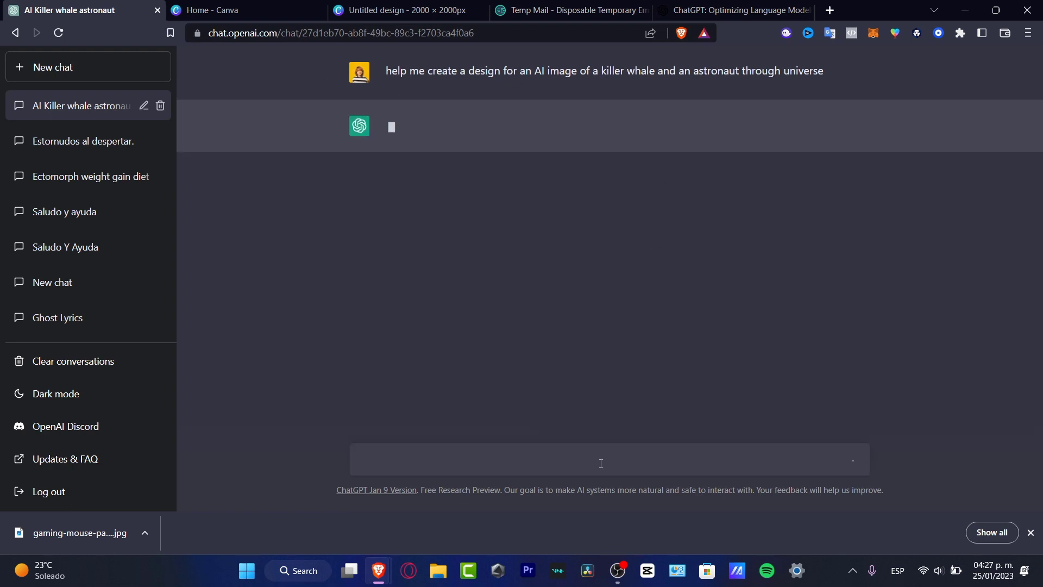
click(609, 425)
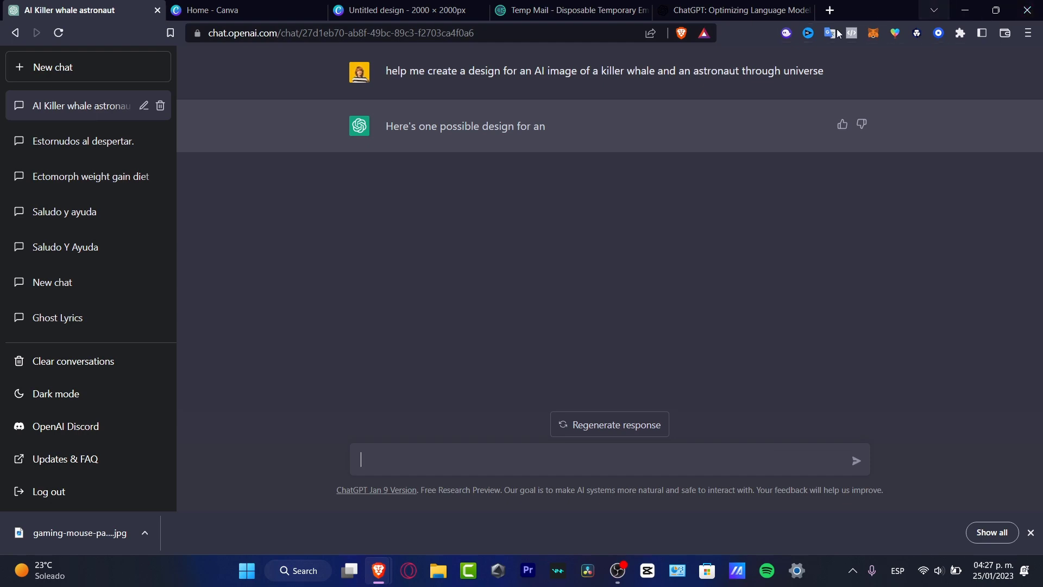
click(829, 10)
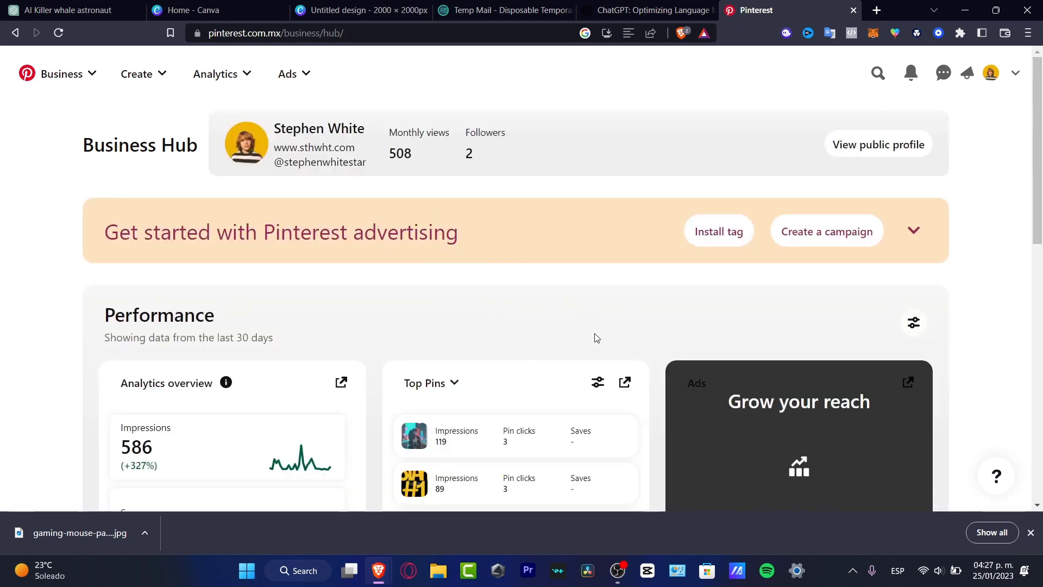
Step: Send ChatGPT the question of how a musician can start uploading content to Pinterest
click(69, 10)
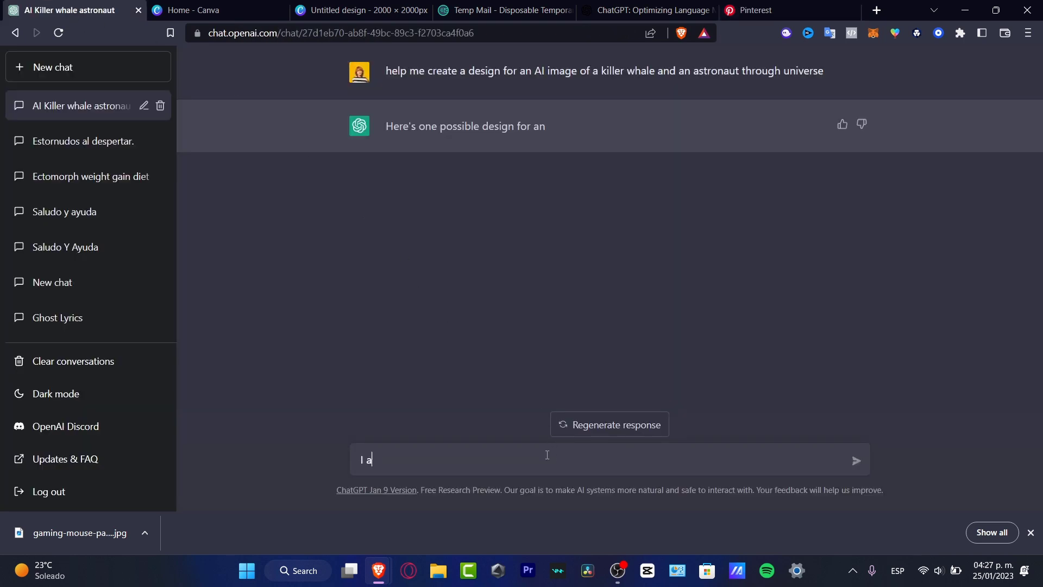
text(m a musicia)
key(BackSpace)
key(BackSpace)
key(BackSpace)
key(BackSpace)
key(BackSpace)
text(musici)
text(an and I want to upload content for Pinterest, )
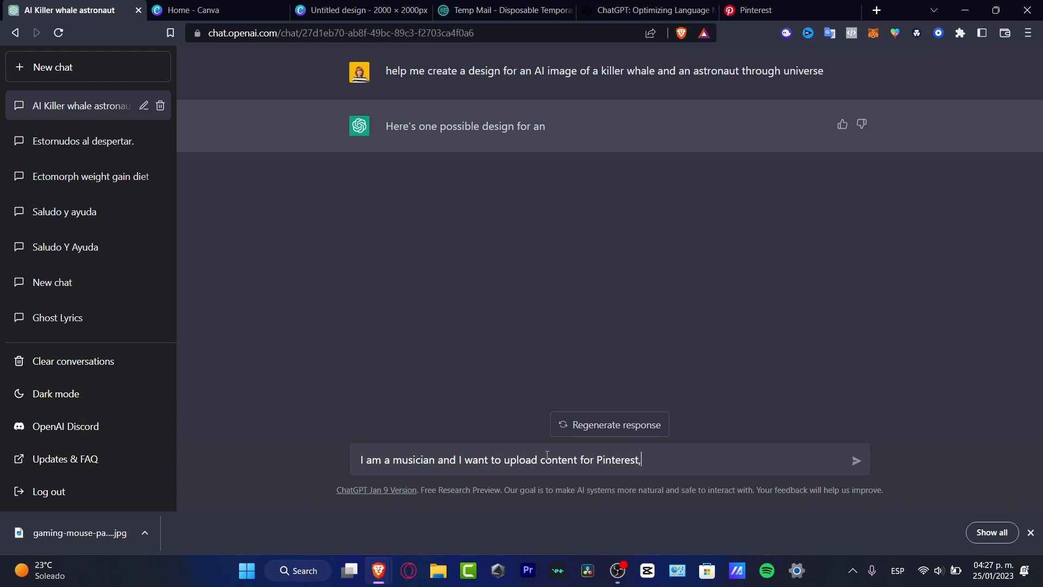
text(how can I get started?)
key(Return)
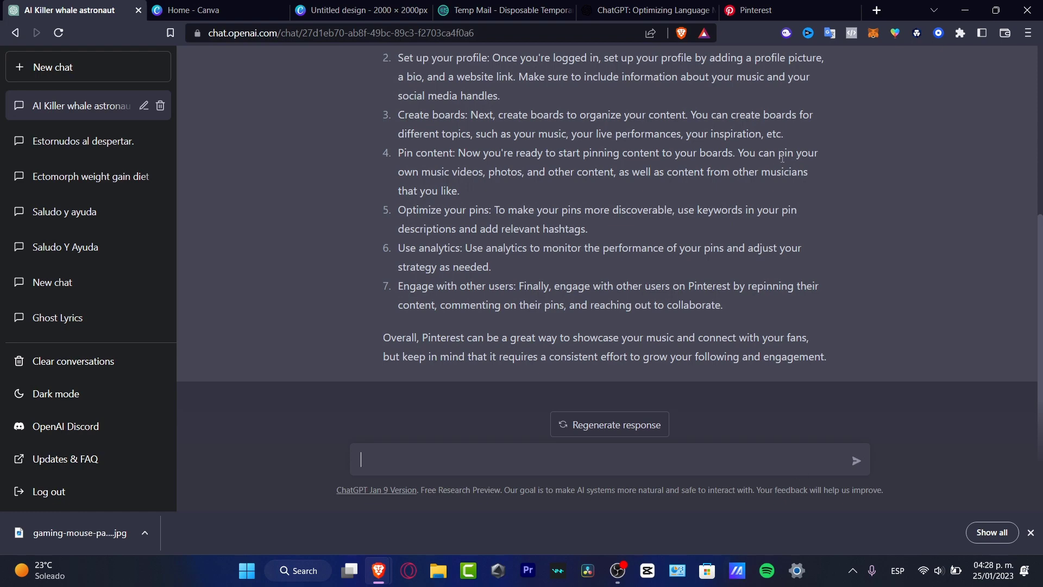
Step: After checking the Business Hub, ask ChatGPT what kind of content a musician should upload
click(743, 10)
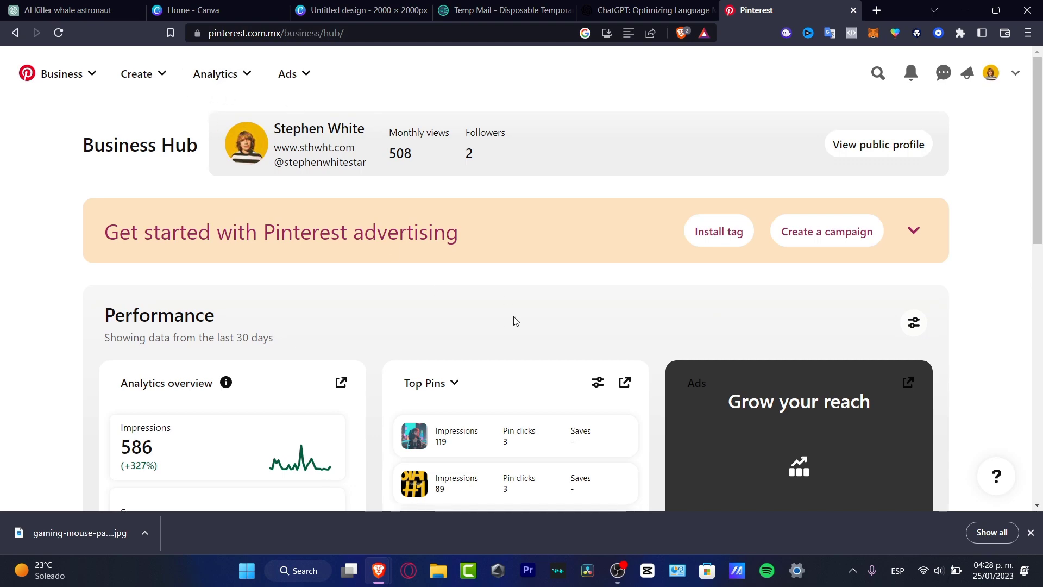
scroll(526, 319, down, 10)
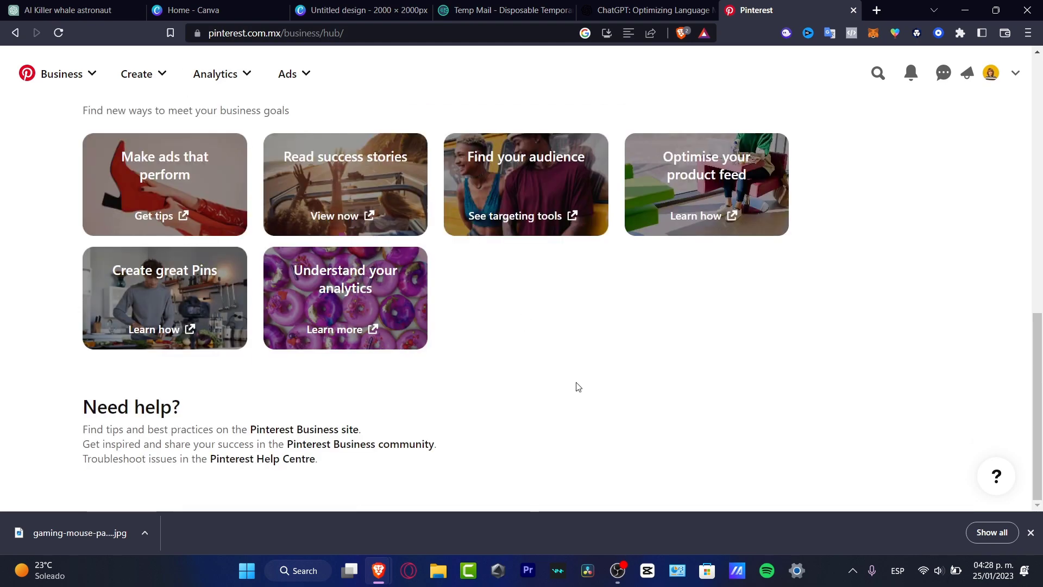
click(69, 10)
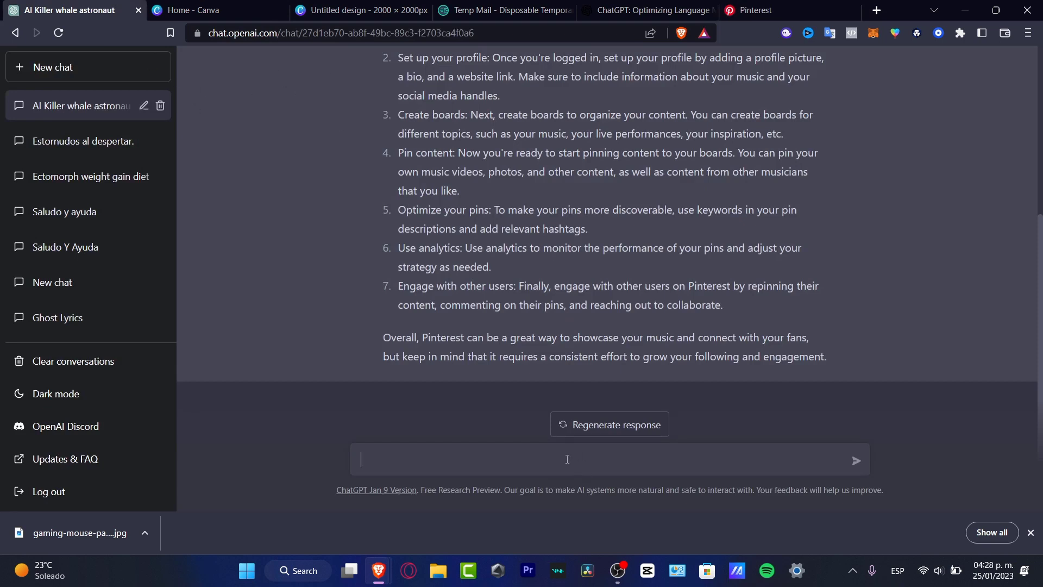
text(What kind of content do you suggest to start uploading)
key(Return)
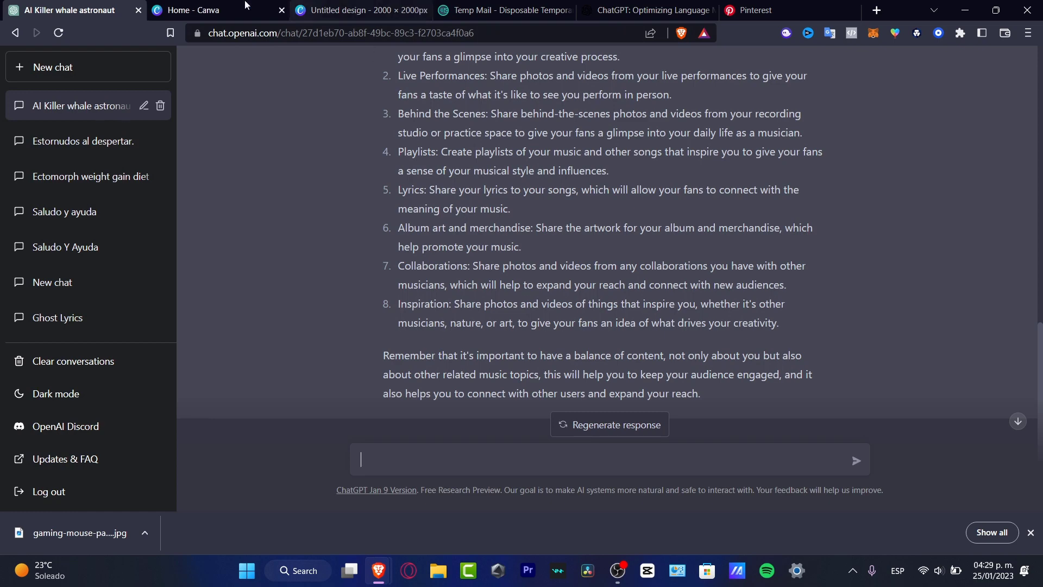
Step: Close Canva's Custom size popup and search for 'pinterest' templates
click(195, 10)
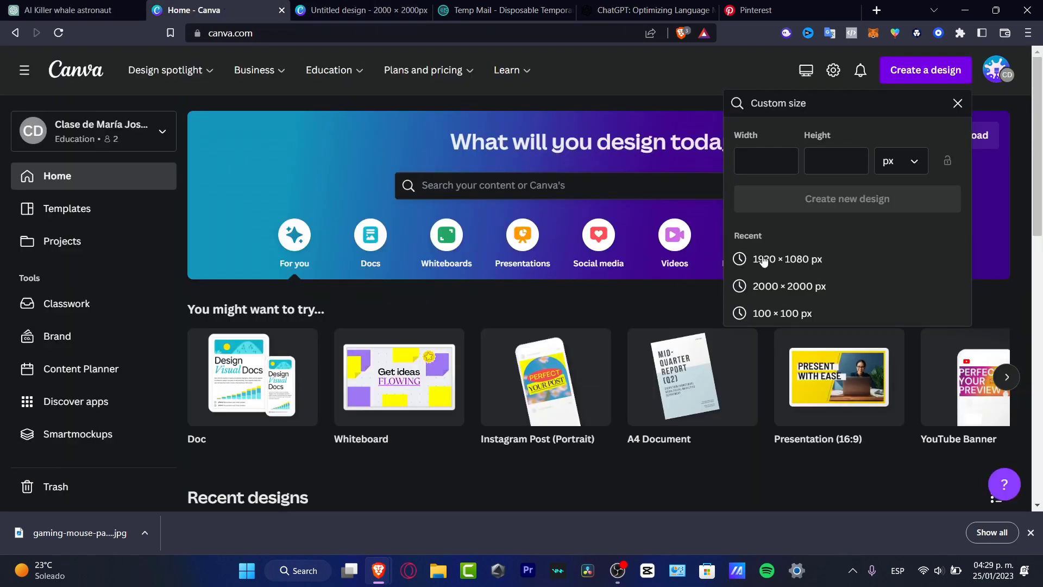
click(905, 70)
click(628, 185)
text(pinete)
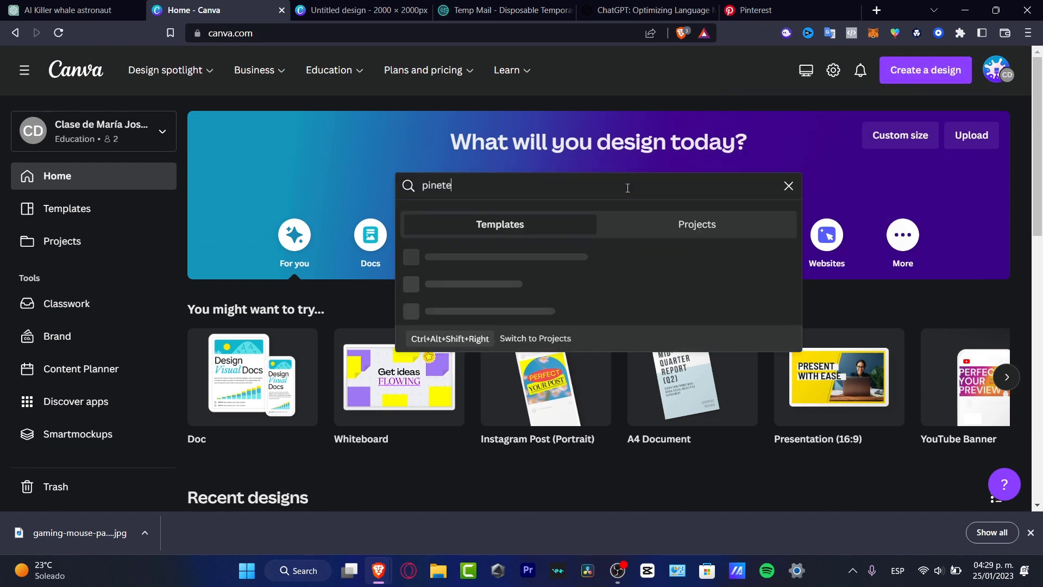
text(s)
text(st)
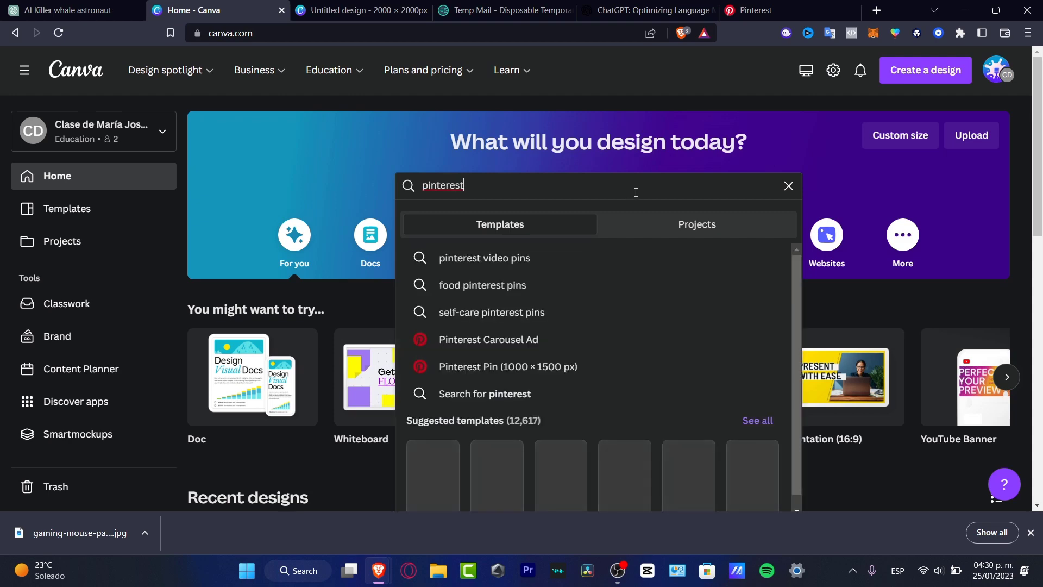
key(Return)
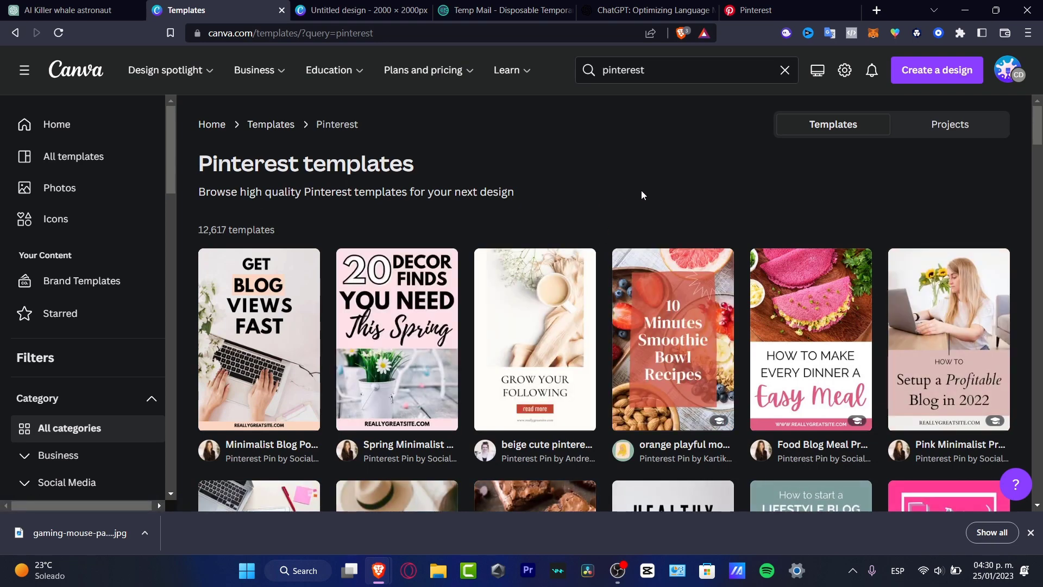
scroll(642, 190, down, 3)
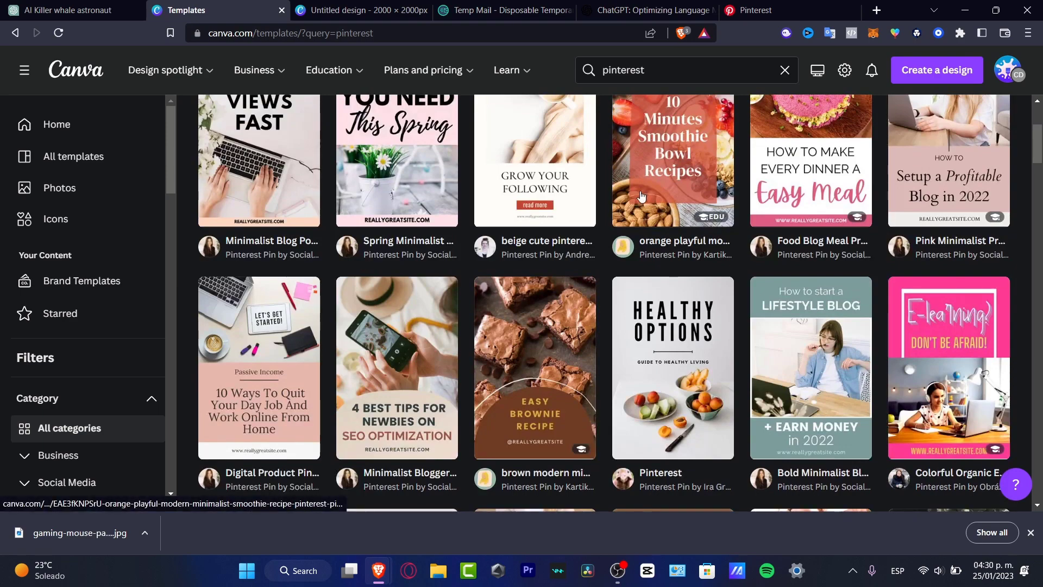
scroll(642, 198, down, 3)
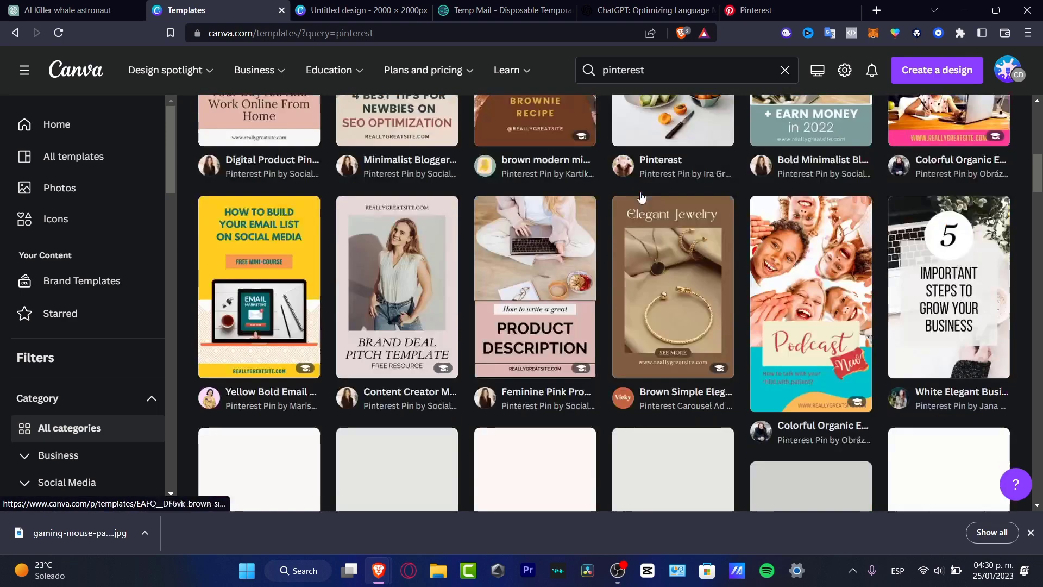
scroll(641, 199, down, 2)
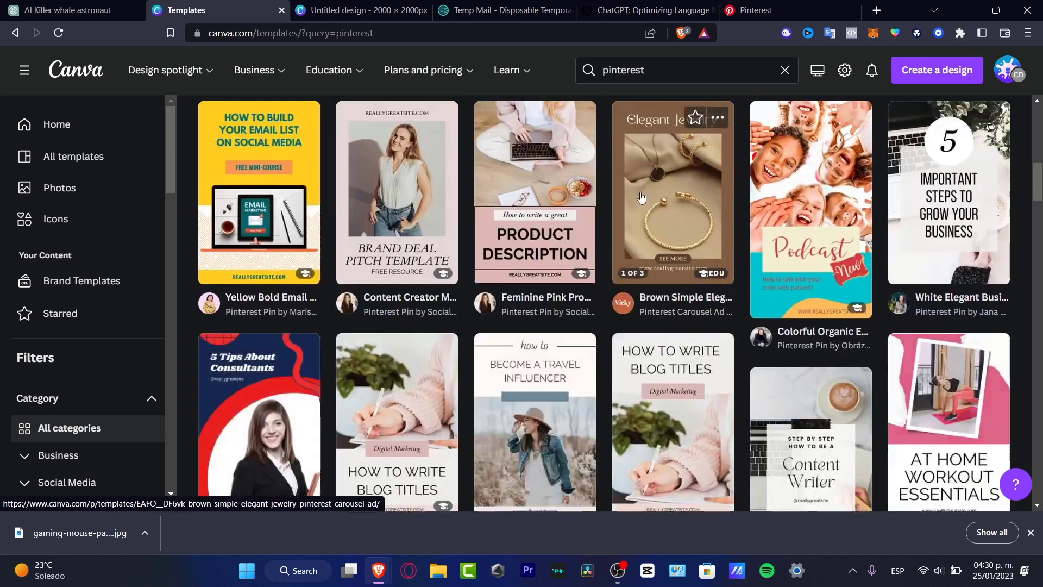
Step: Open the White Elegant Business Tips Pinterest Pin template and delete its number 5
click(968, 196)
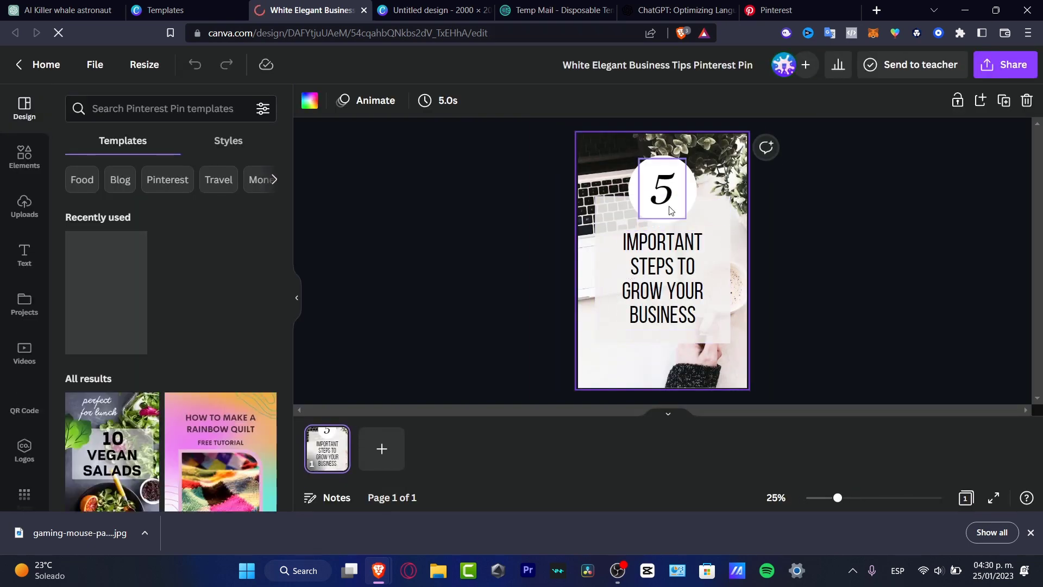
click(661, 189)
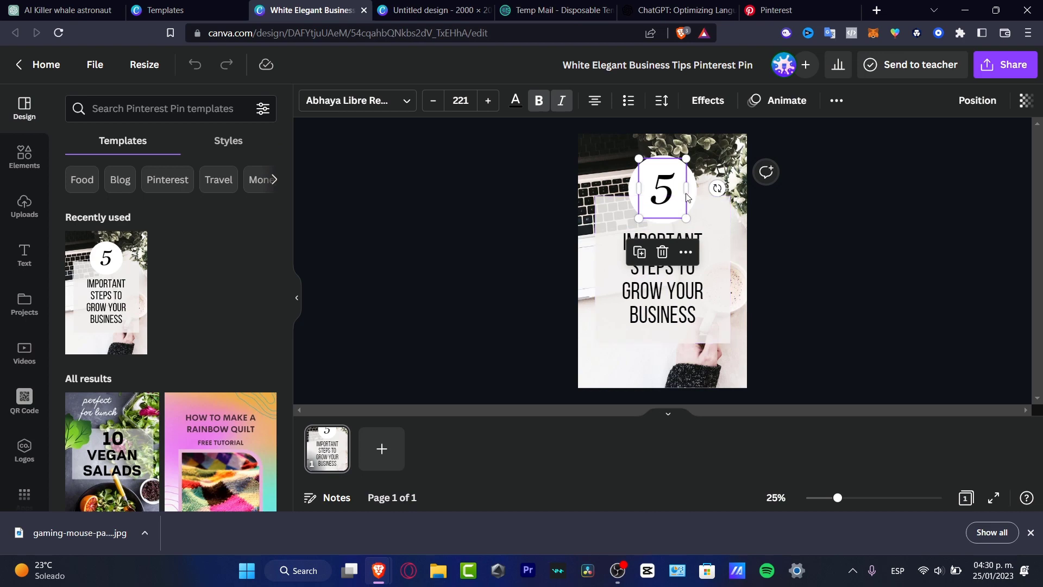
key(Delete)
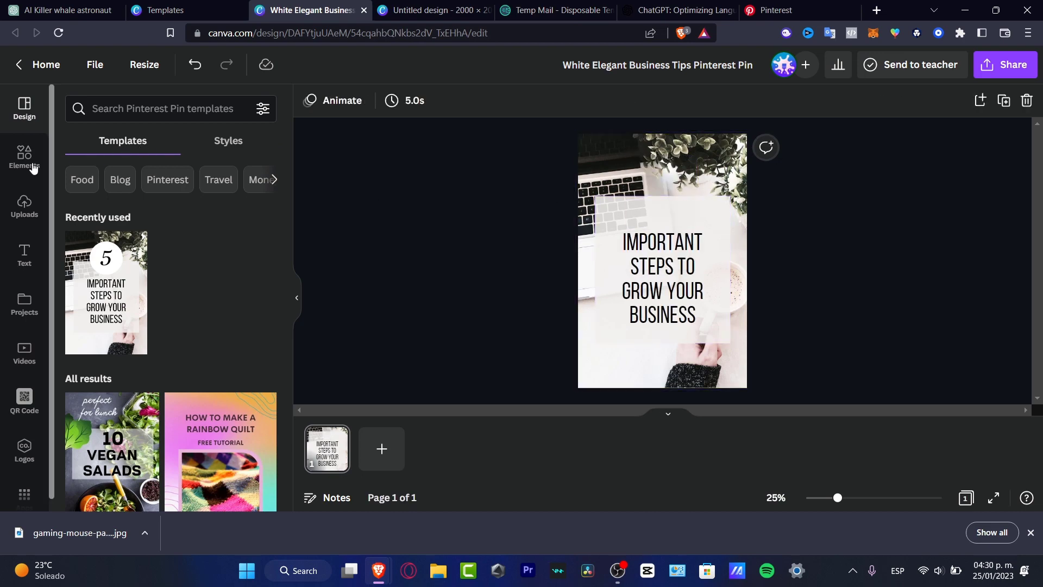
Step: Make a dark 'a couple hug' photo from Elements the pin's background
click(25, 156)
click(155, 109)
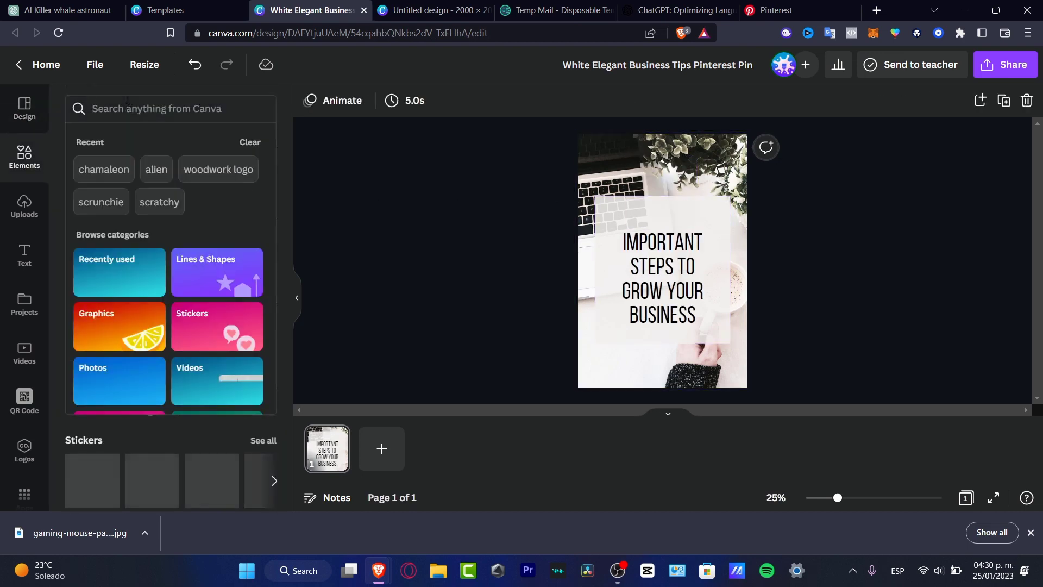
text(a couple )
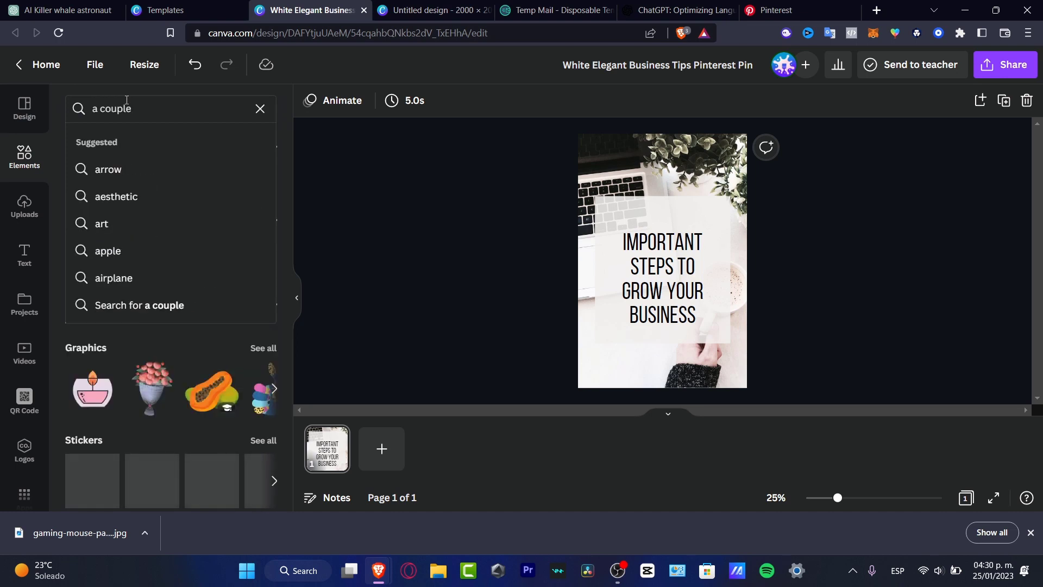
text(hug)
key(Return)
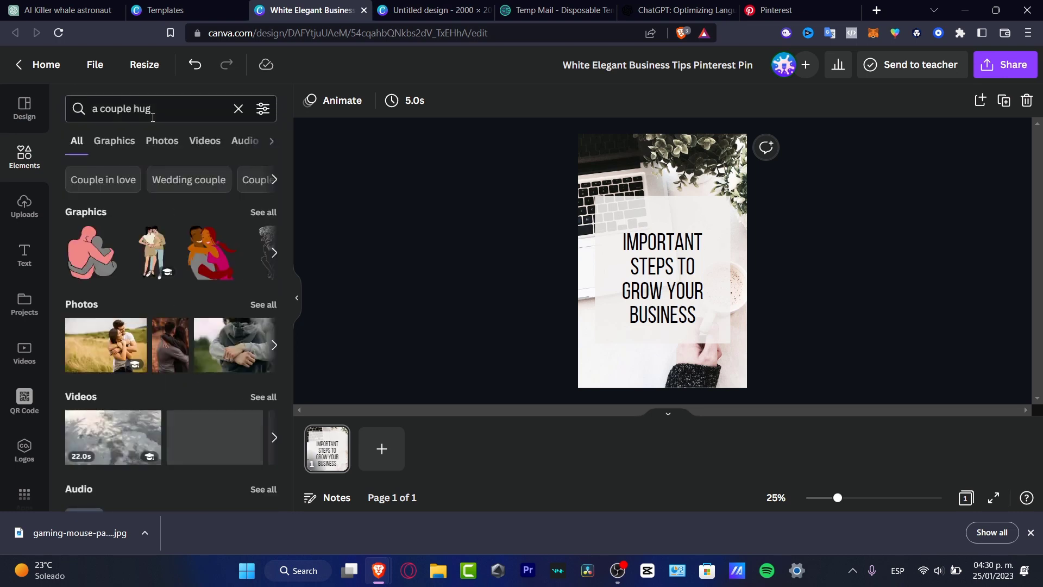
click(163, 140)
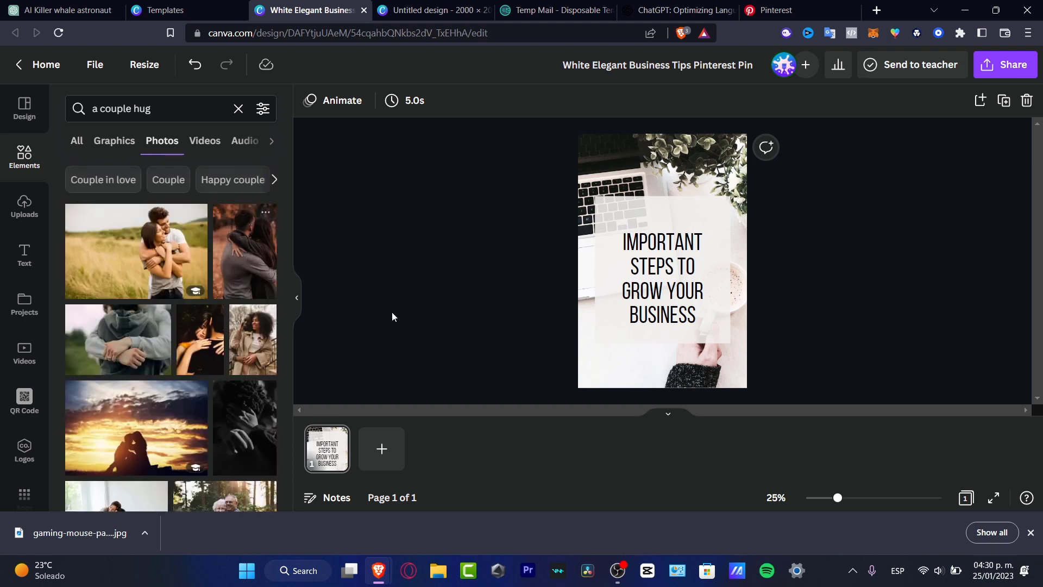
drag(245, 428, 585, 276)
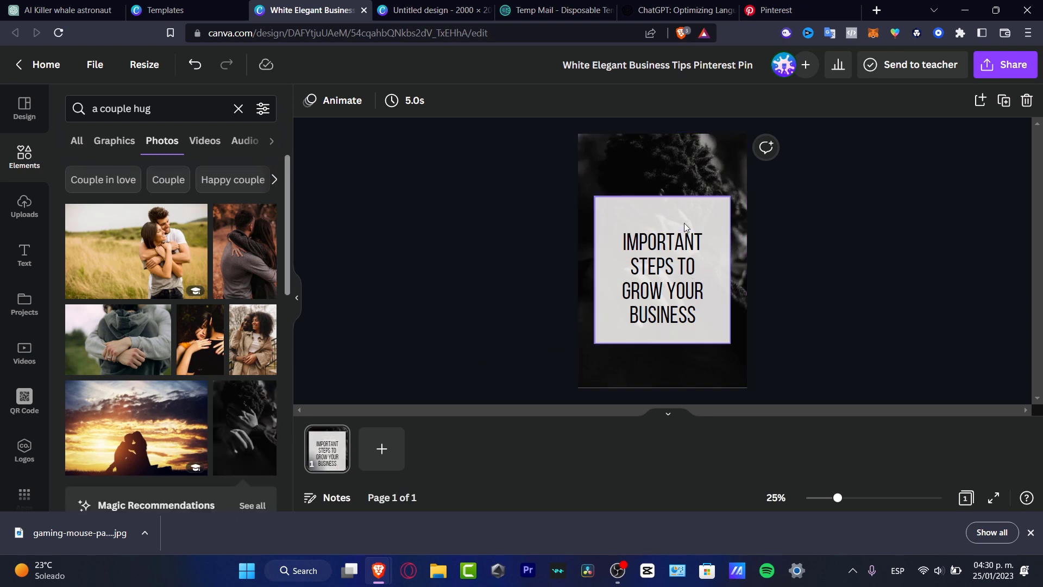
click(694, 289)
Step: Delete the headline and stretch the white box taller at top and bottom
key(Delete)
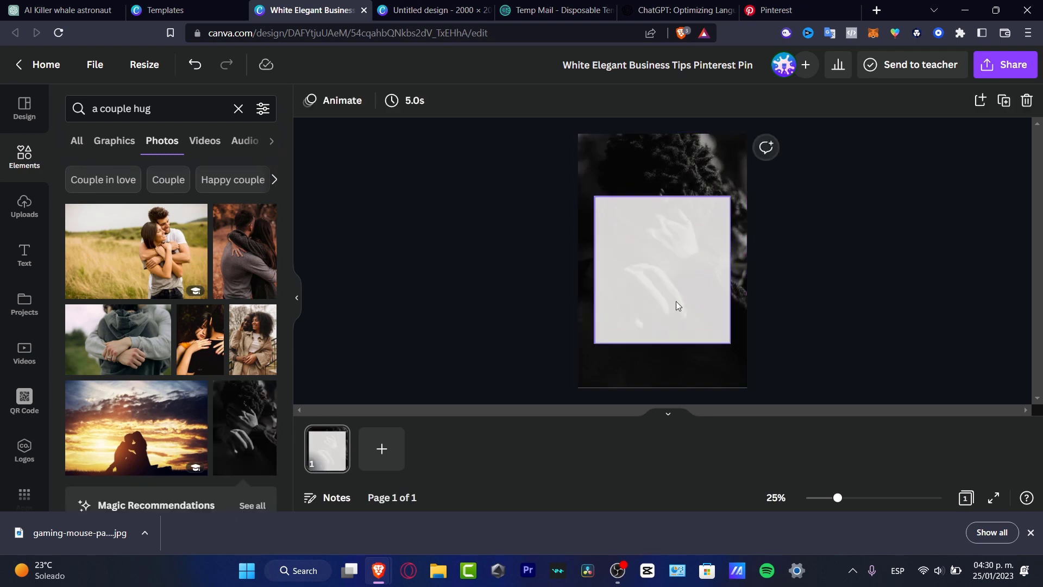
click(25, 251)
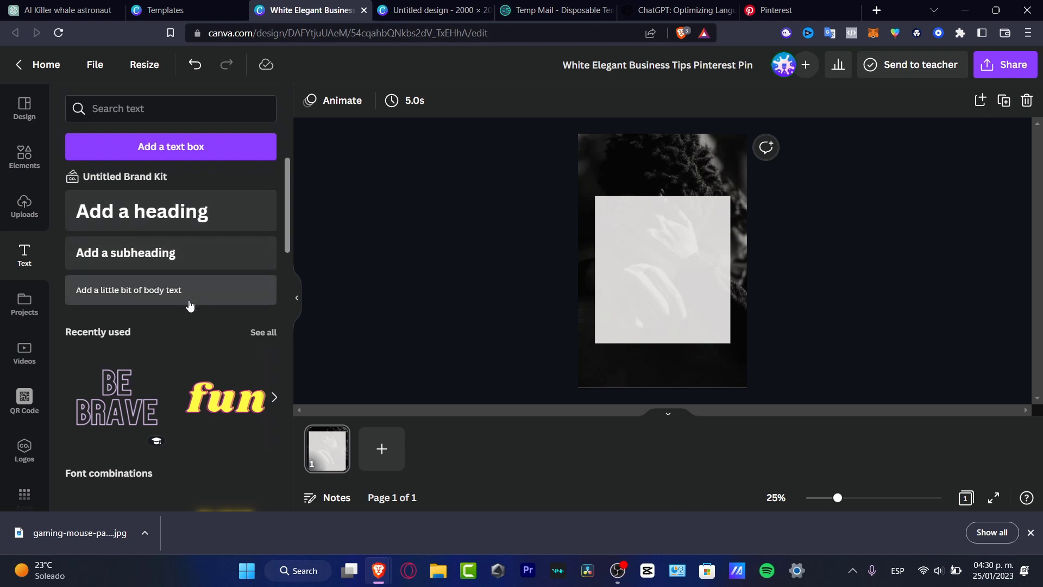
click(661, 262)
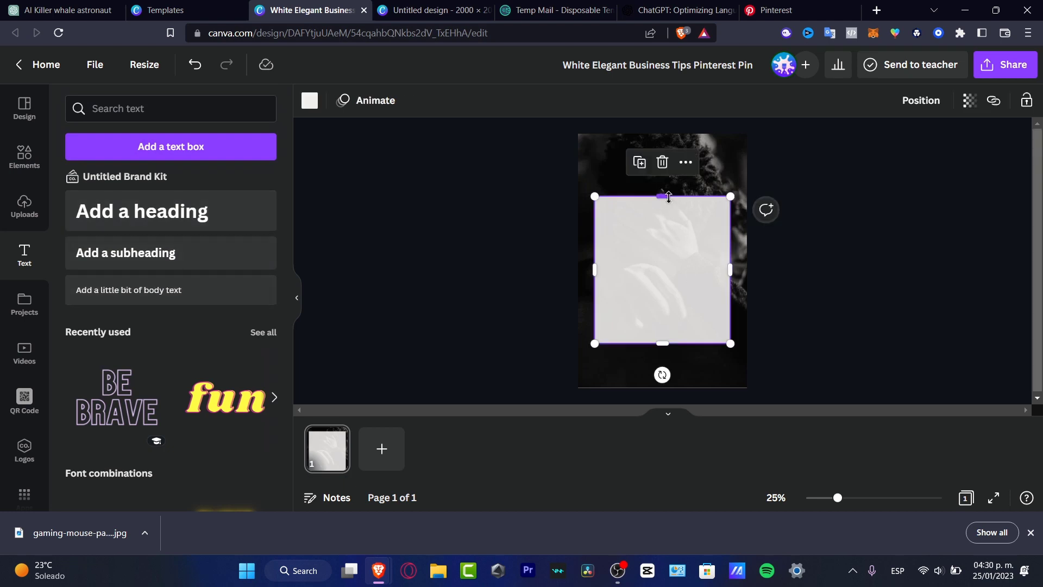
drag(661, 196, 663, 164)
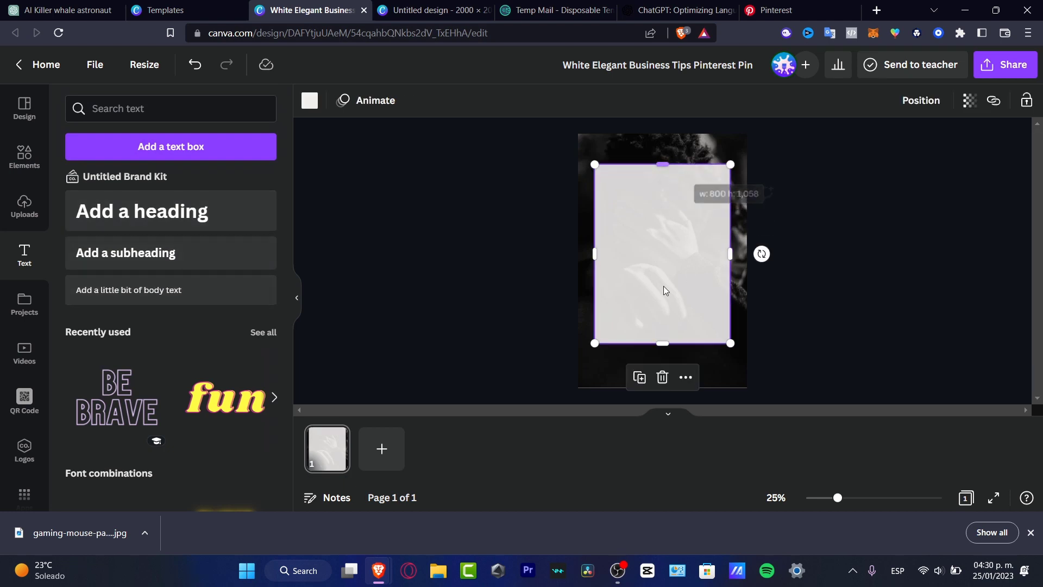
drag(657, 343, 672, 356)
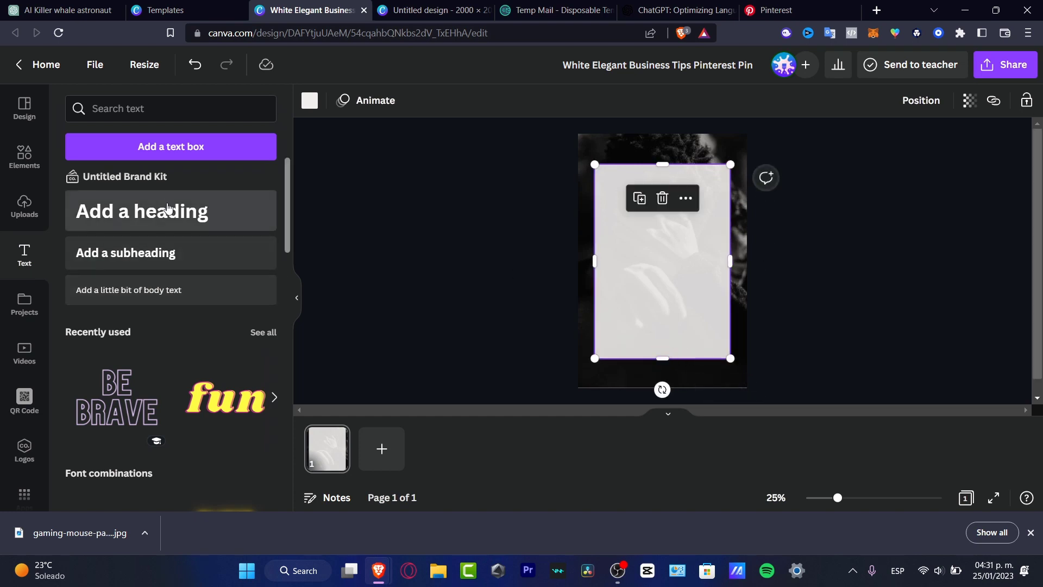
Step: Add a black multi-line subheading love quote near the top of the white box
click(172, 258)
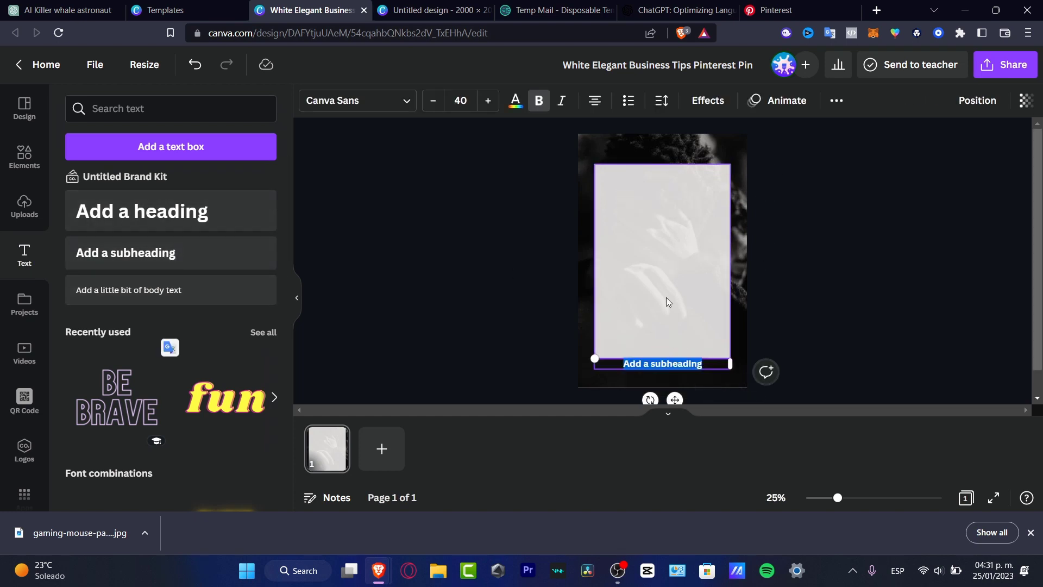
drag(674, 398, 674, 231)
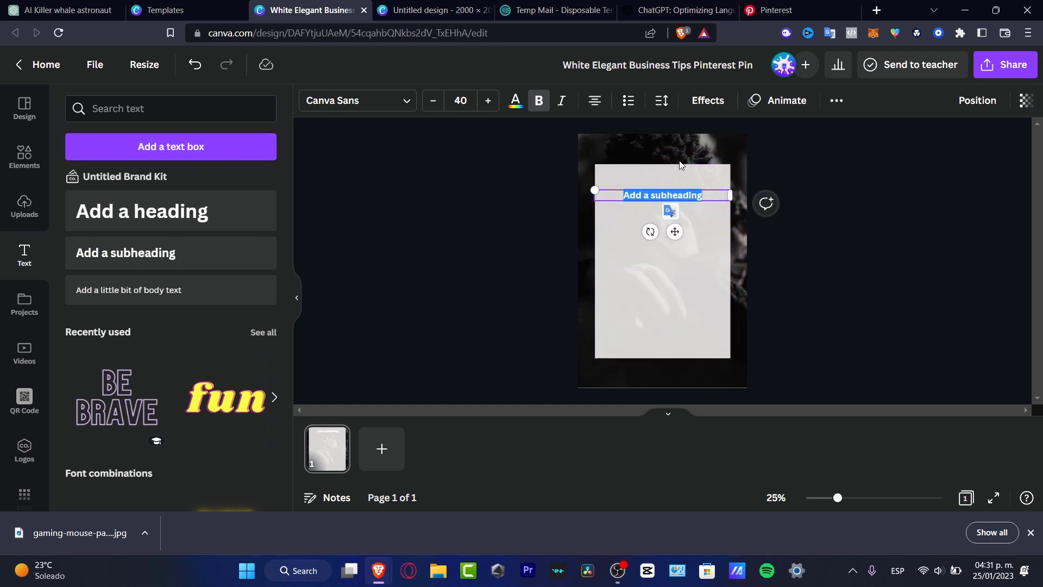
text(UI)
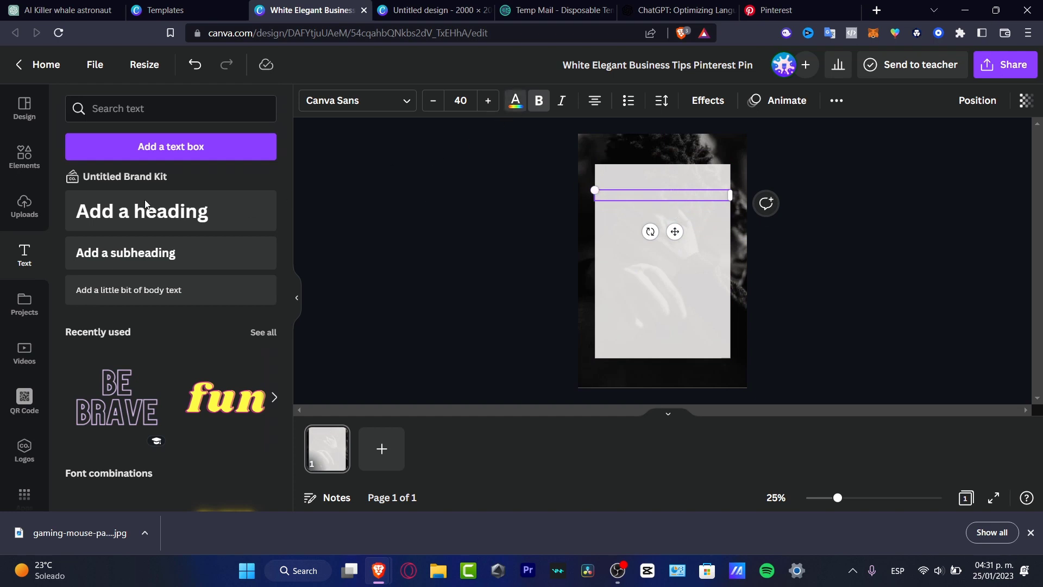
click(516, 100)
click(79, 305)
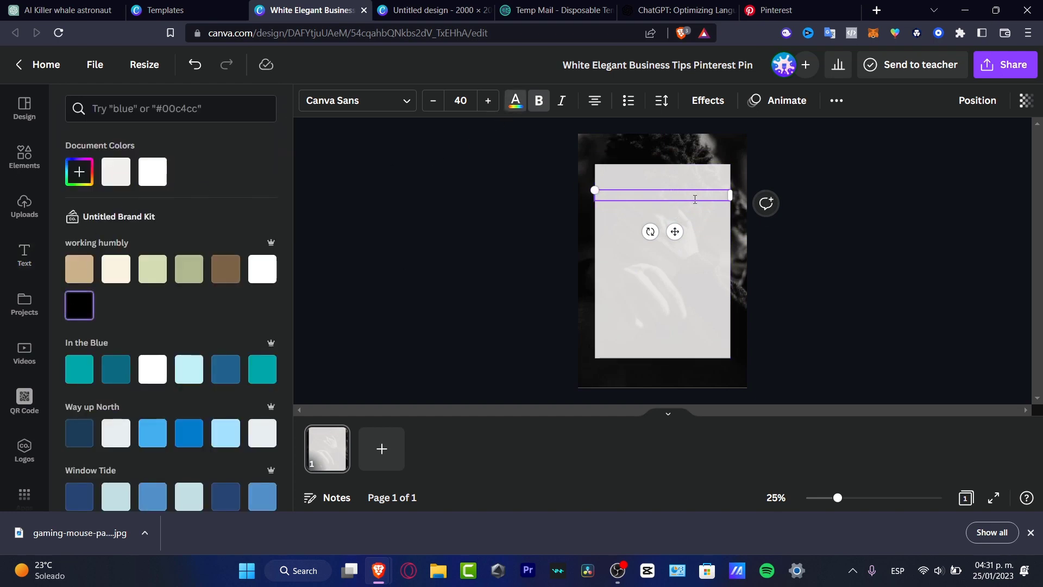
text(I care about you)
key(Return)
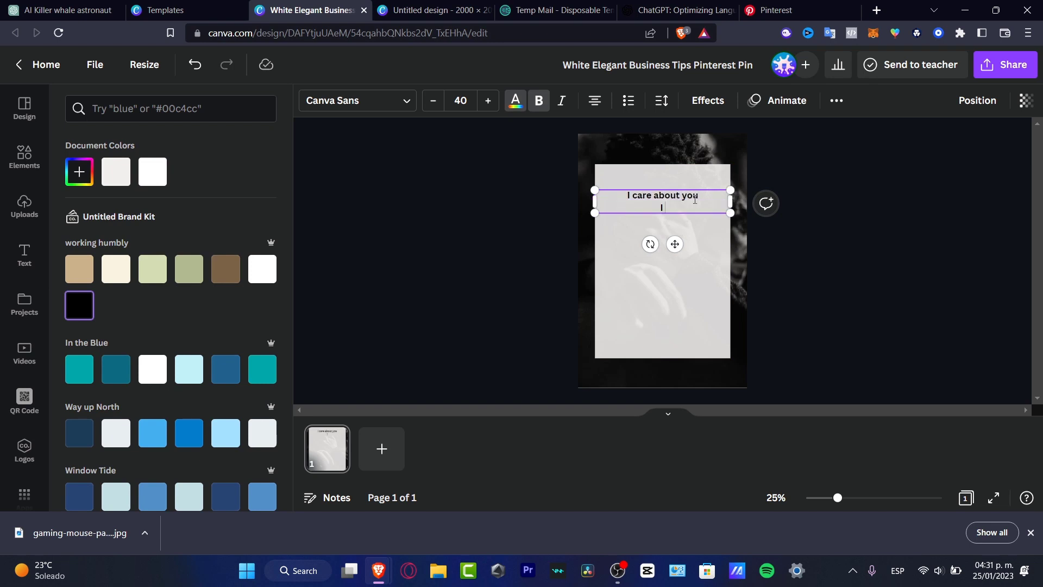
text(being with you)
key(Return)
text(I want to be with you always)
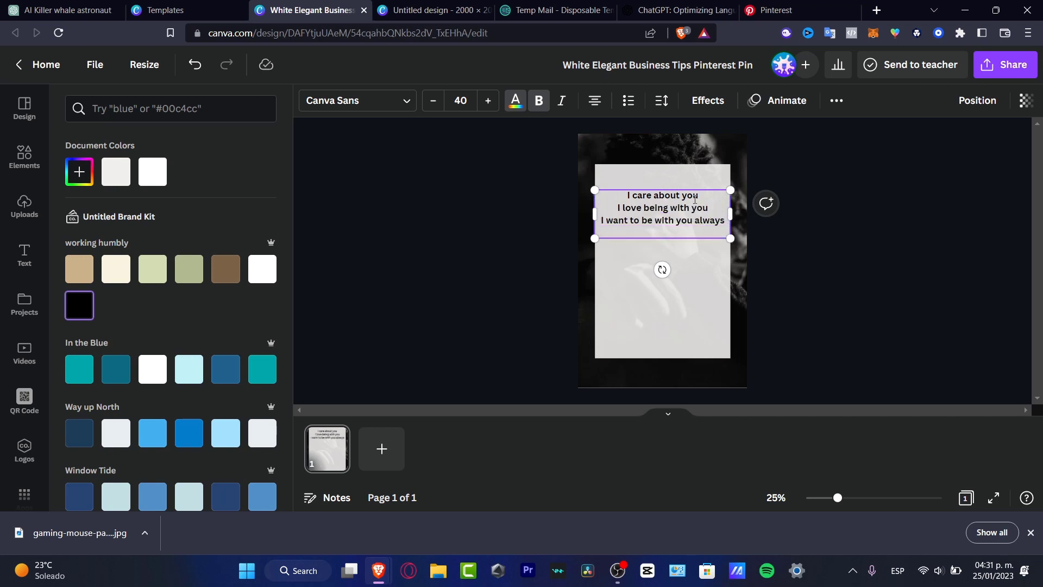
key(Return)
key(Return)
text(You are my)
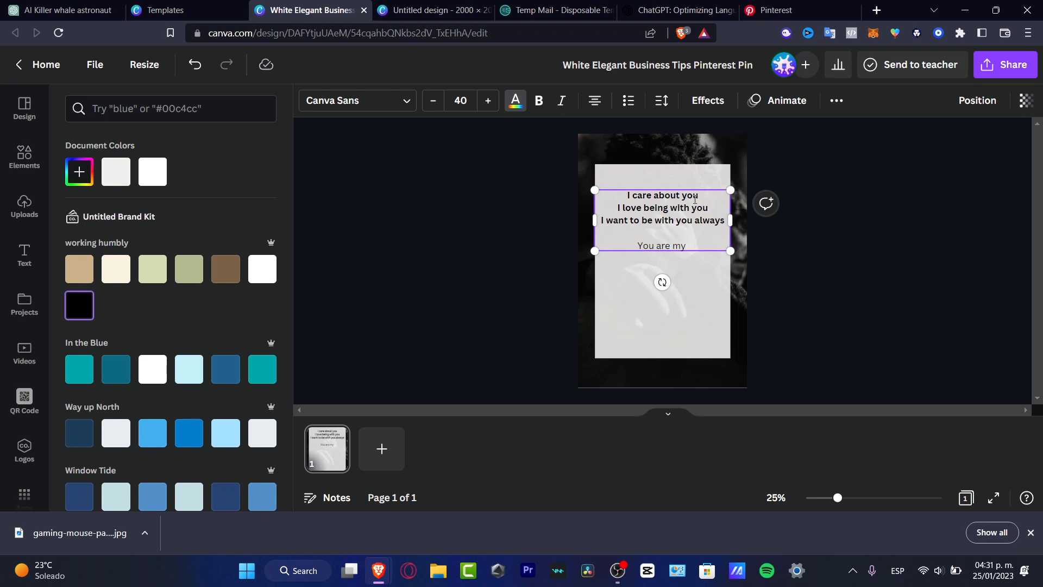
text( world)
text( and my )
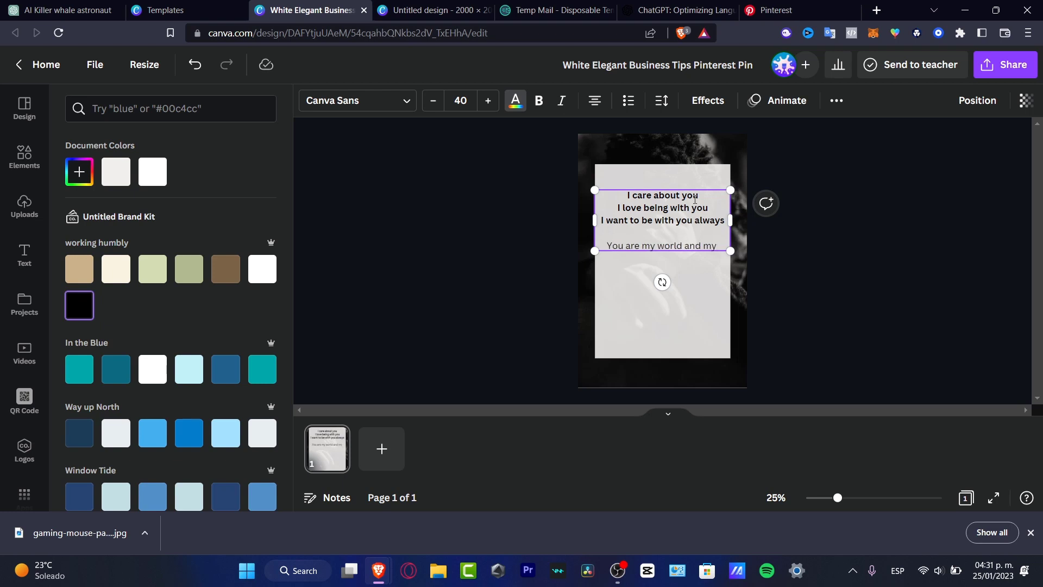
text(goals)
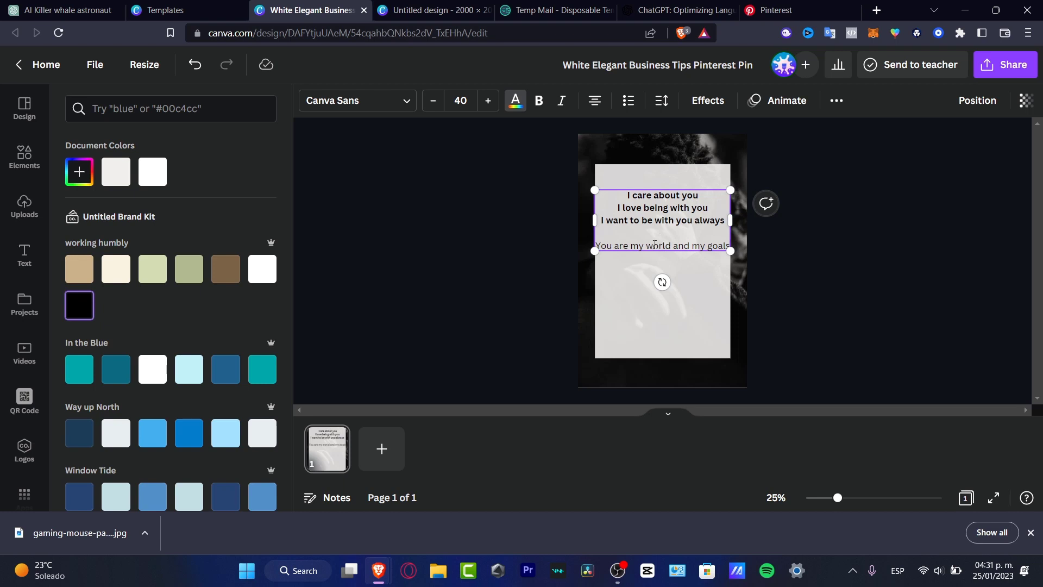
Step: Fix the ending to 'my goals and my world', then rewrap and scale the text to about 46
double_click(653, 247)
text(goals)
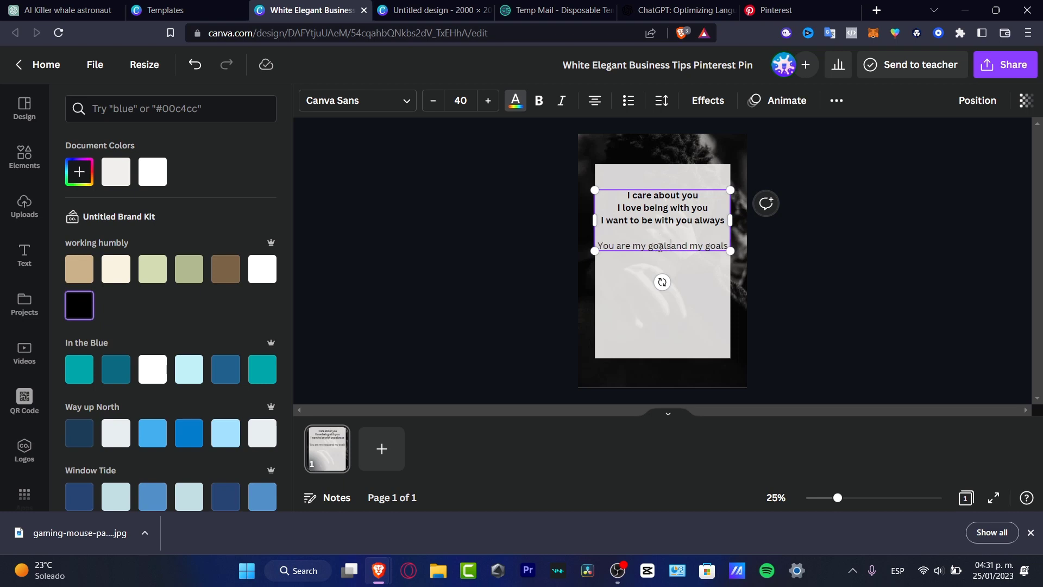
double_click(722, 247)
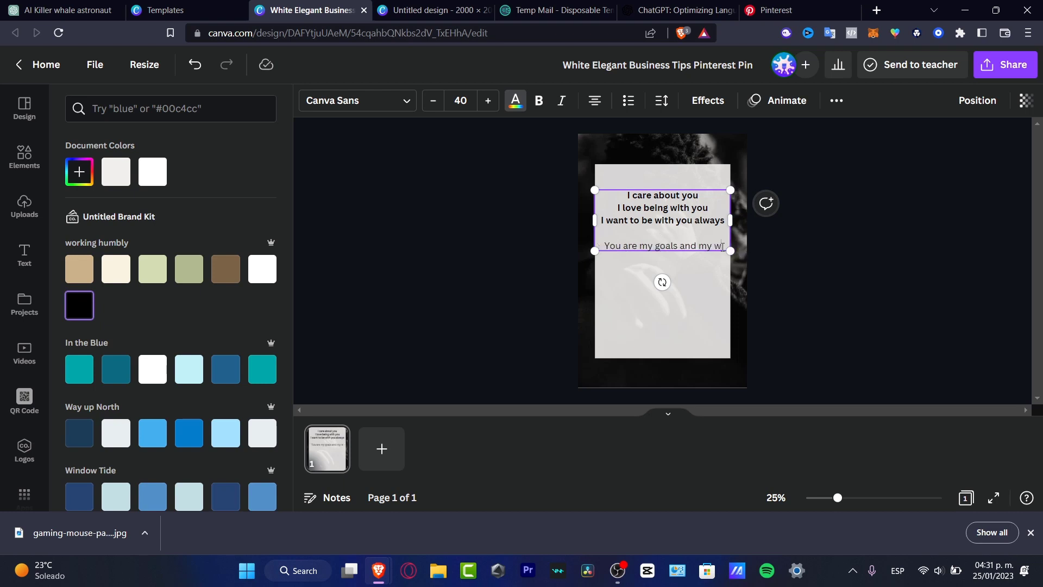
text(world)
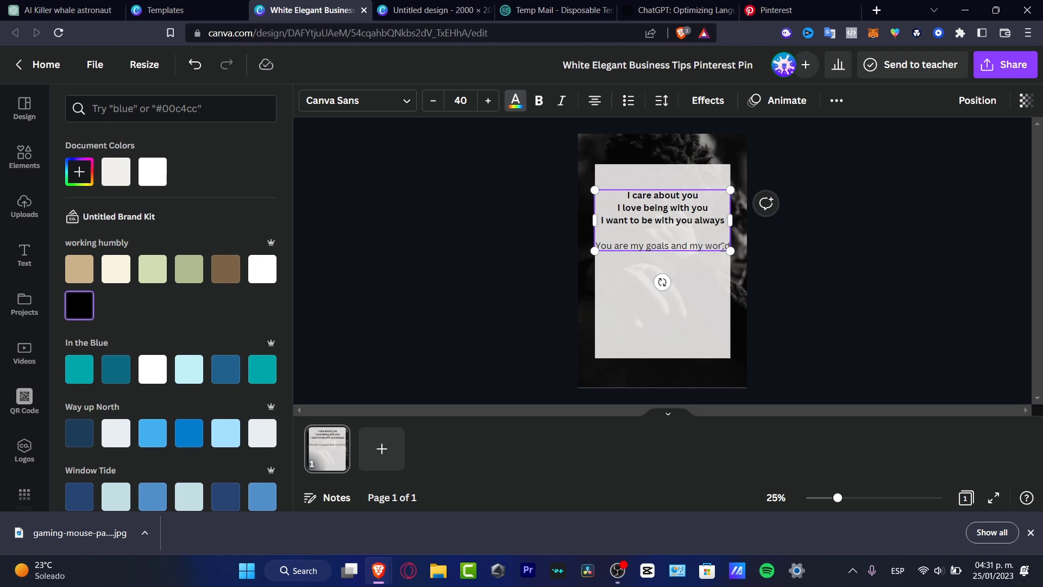
drag(730, 220, 703, 233)
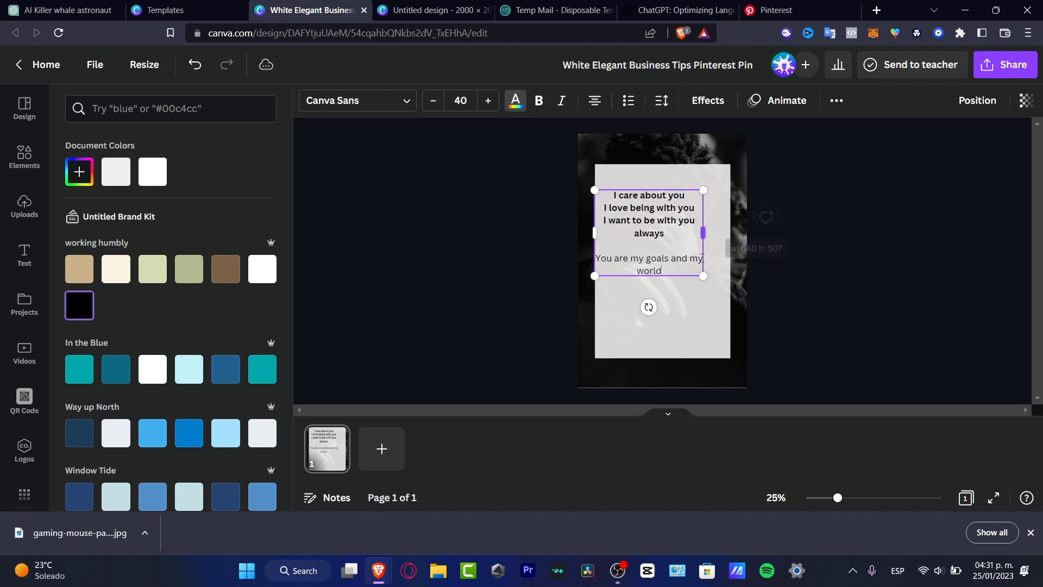
mouse_move(703, 275)
mouse_down()
mouse_move(719, 289)
mouse_move(620, 185)
mouse_up()
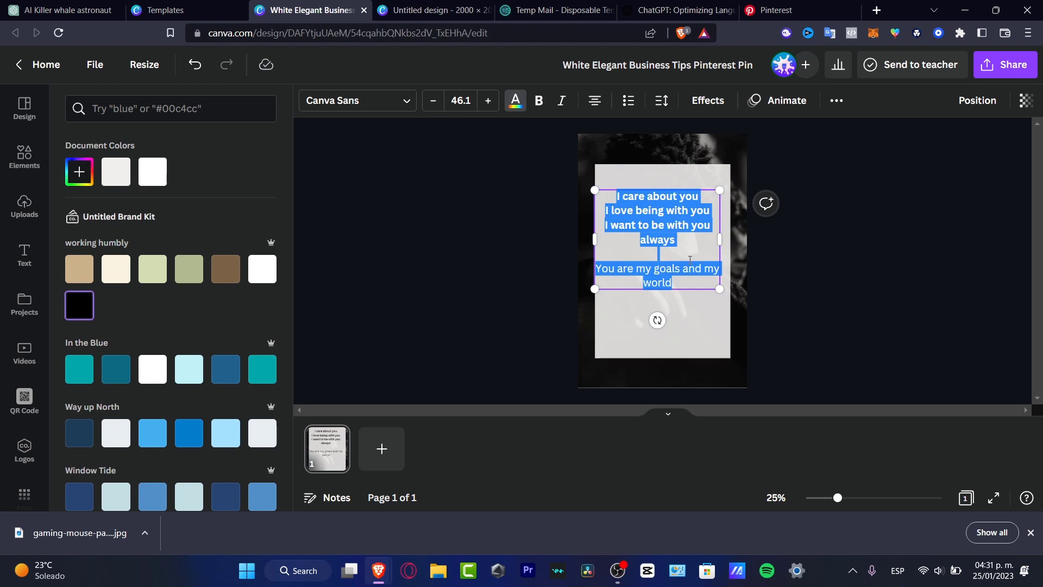
Step: Ask ChatGPT for Shakespeare-style versions of the love quote and select the second one
click(66, 11)
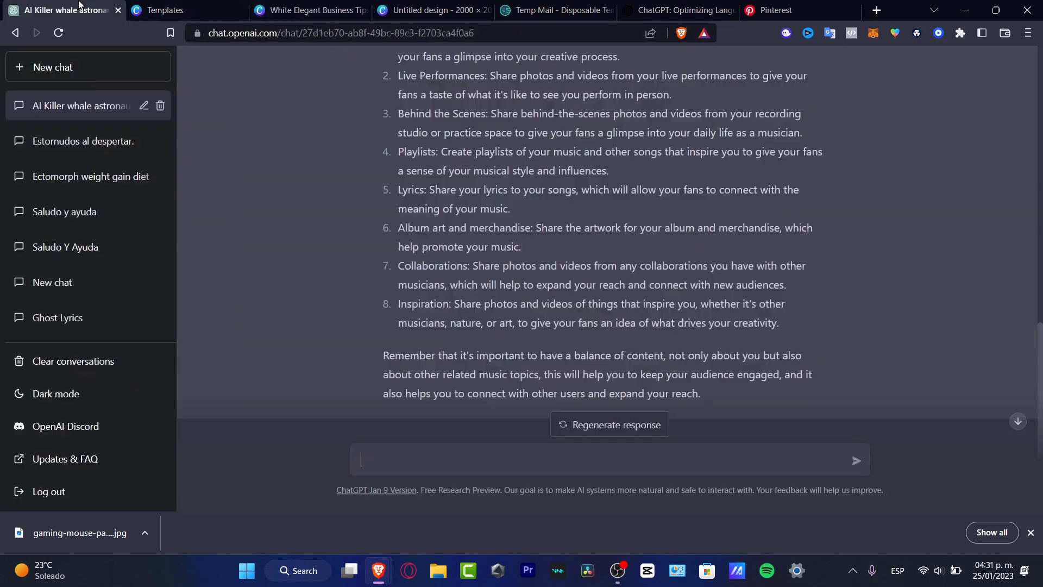
scroll(659, 374, down, 1)
text(convert my quote written as Sh)
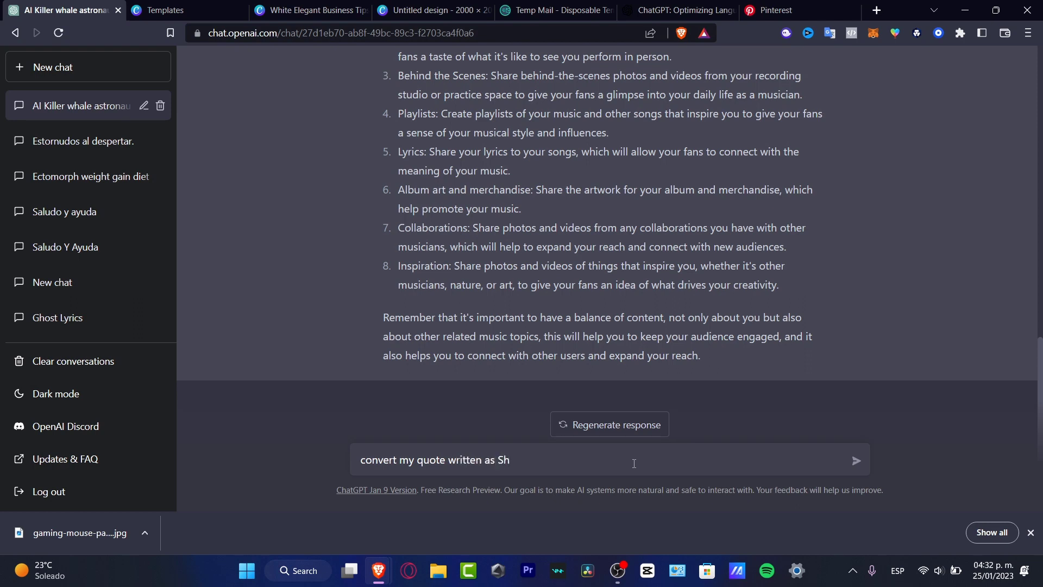
key(Return)
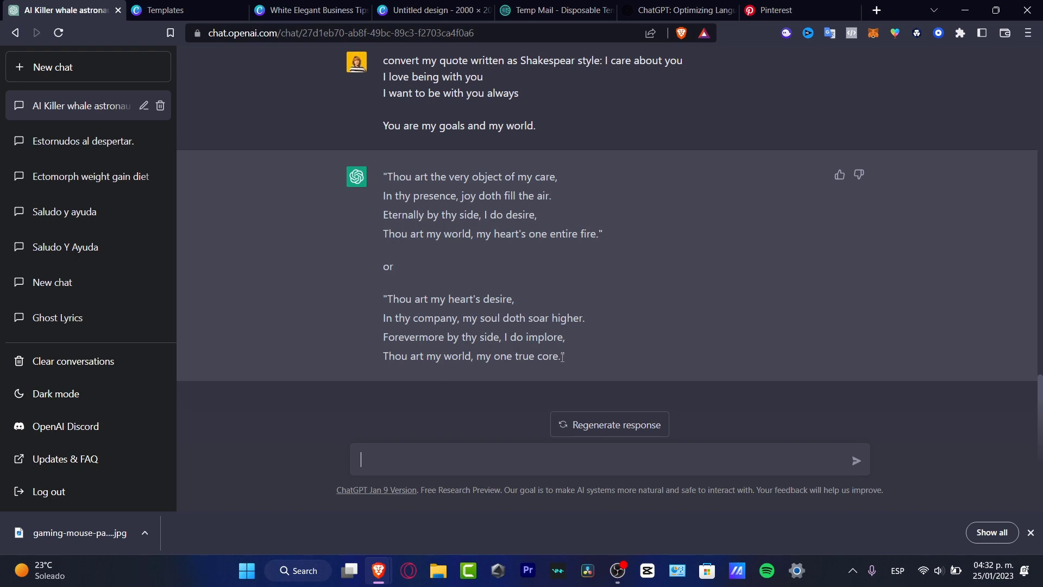
mouse_move(564, 356)
mouse_down()
mouse_move(372, 302)
mouse_move(378, 296)
mouse_up()
key(ctrl+c)
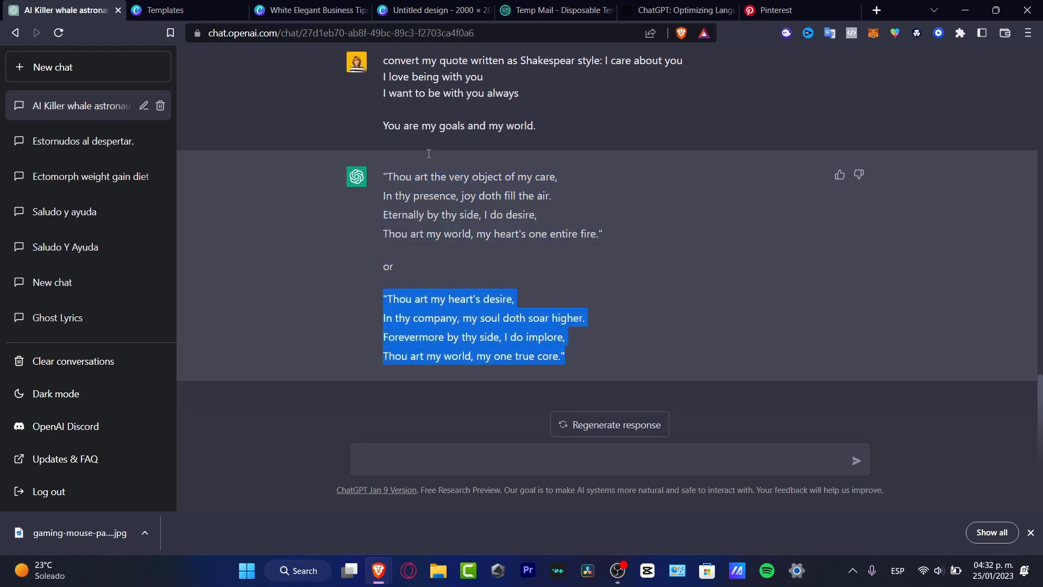
Step: Paste the Shakespearean verse over the quote, shrink it, lower it, and break before 'Forevermore'
click(310, 10)
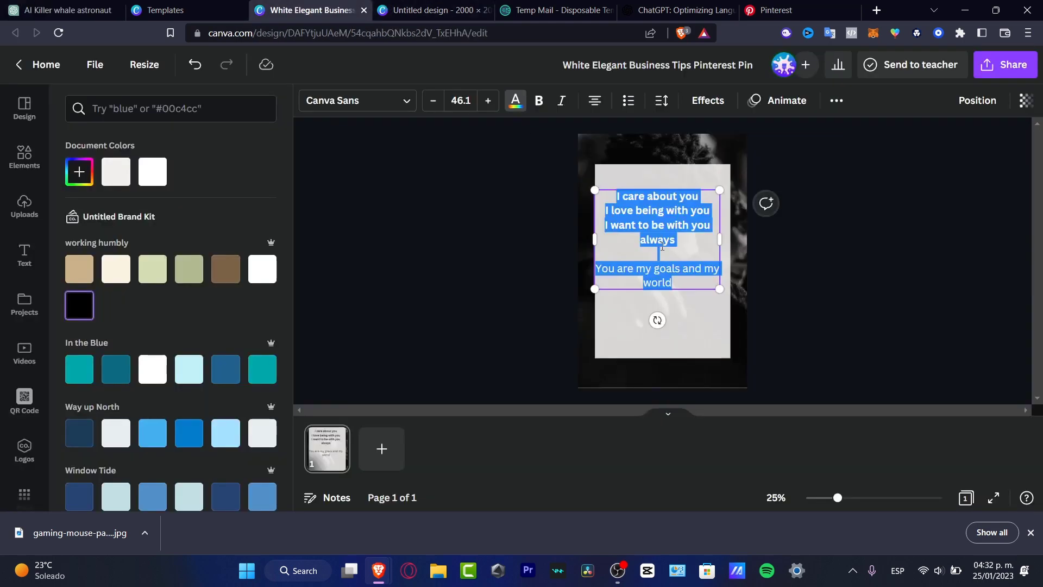
key(ctrl+v)
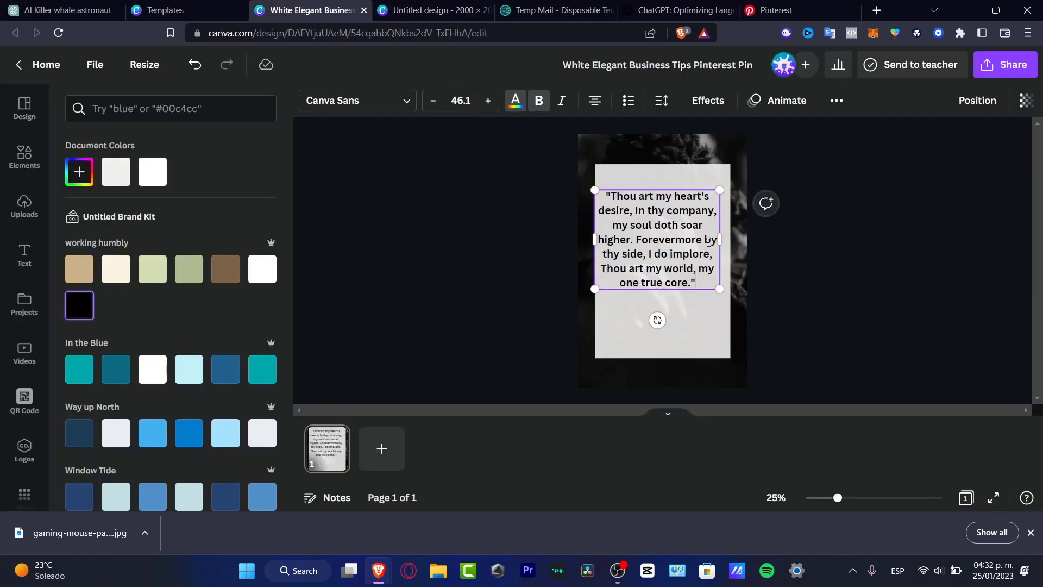
drag(719, 287, 698, 271)
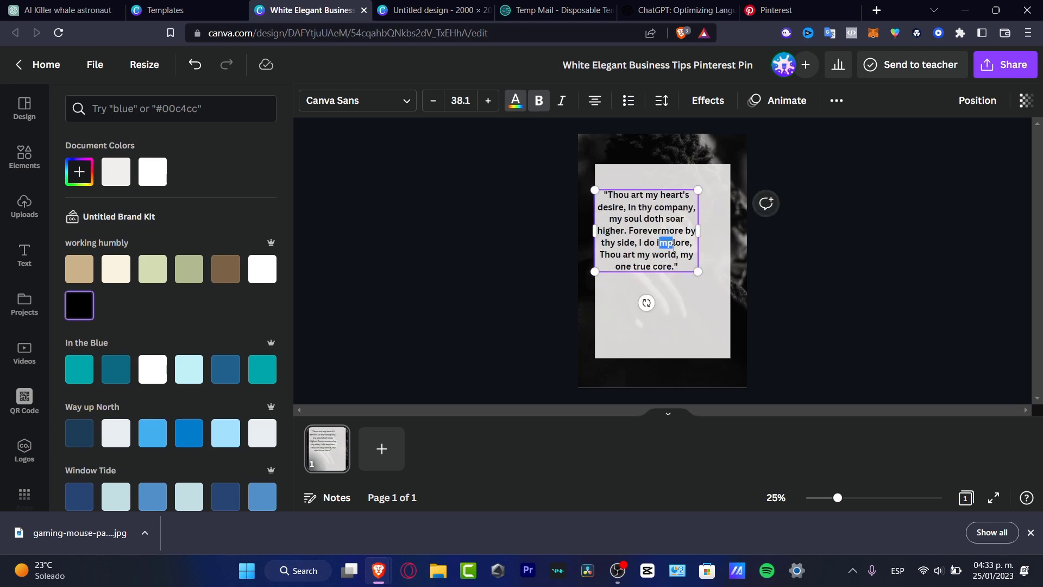
click(752, 228)
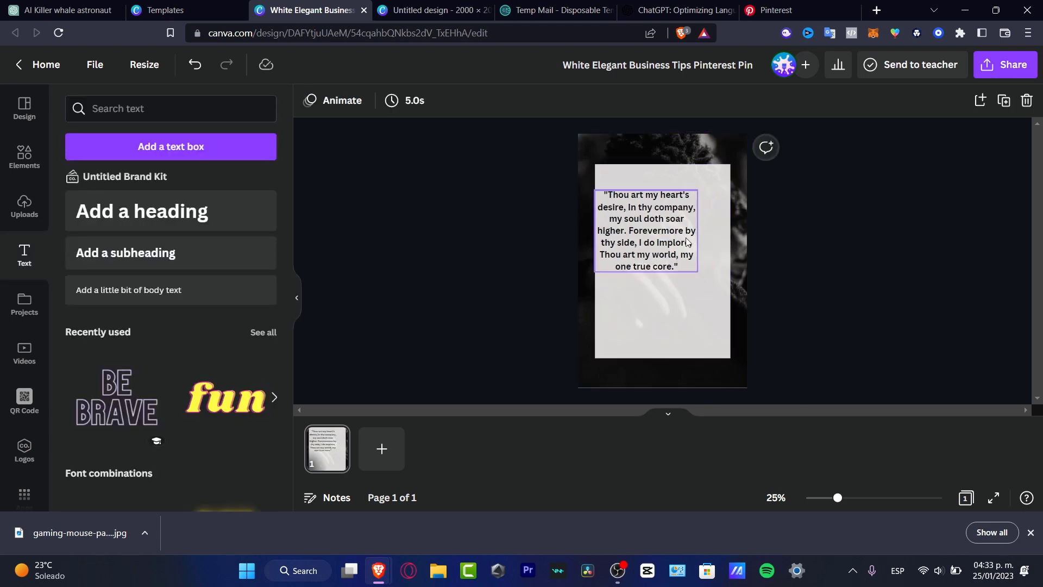
mouse_move(670, 242)
mouse_down()
mouse_move(691, 247)
mouse_move(688, 273)
mouse_up()
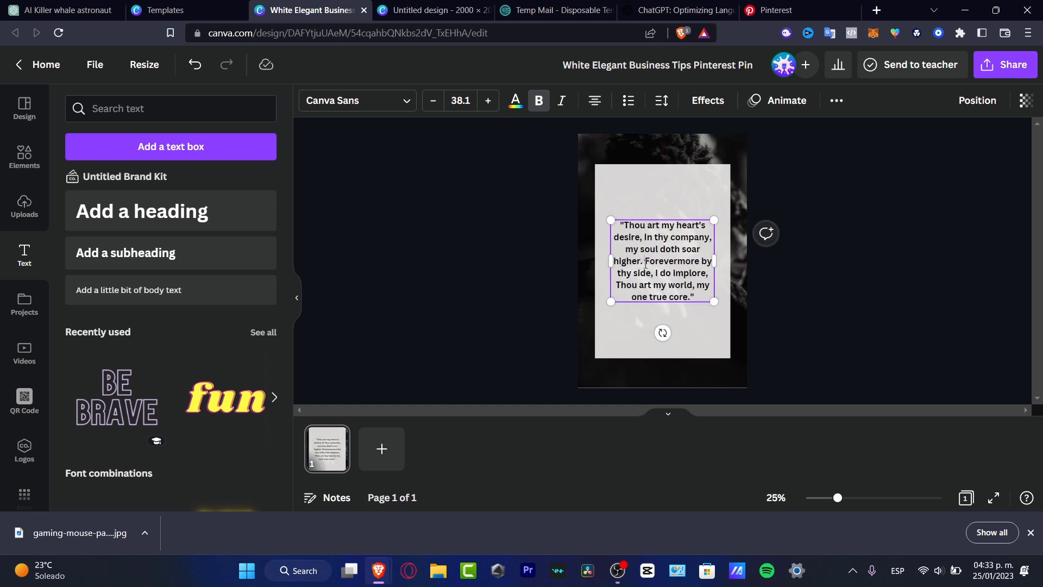
click(648, 261)
key(Return)
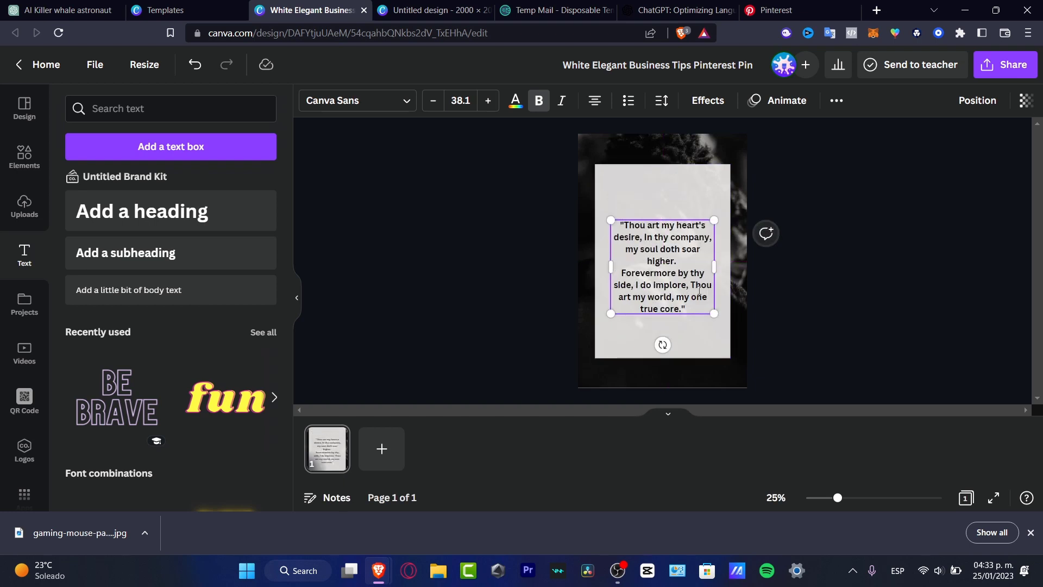
Step: Try RoxboroughCF, Madelyn, Buffalo, Caitlin and Emitha on the quote, settling on Jonathan
drag(692, 308, 617, 222)
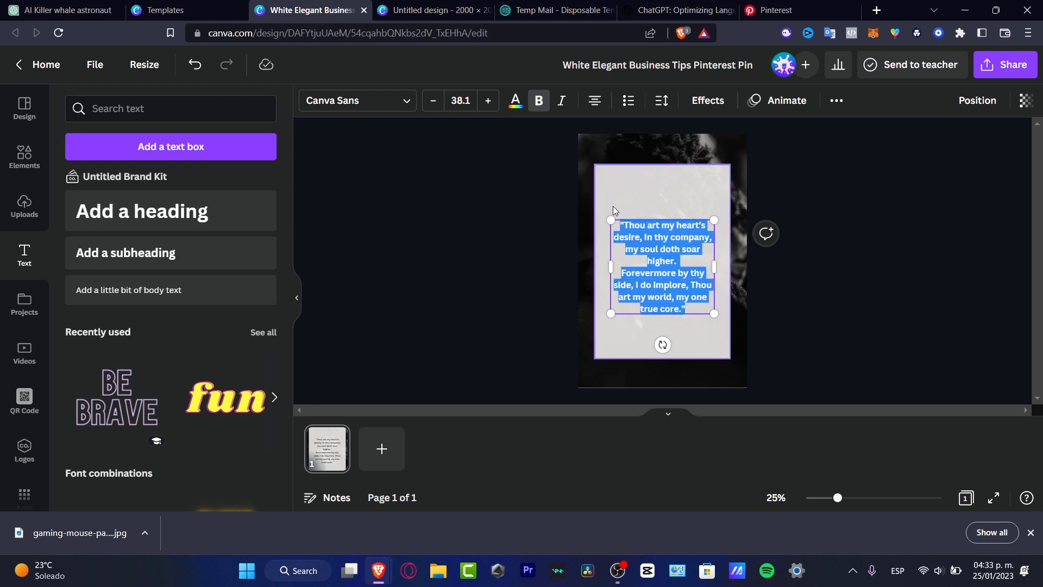
click(359, 99)
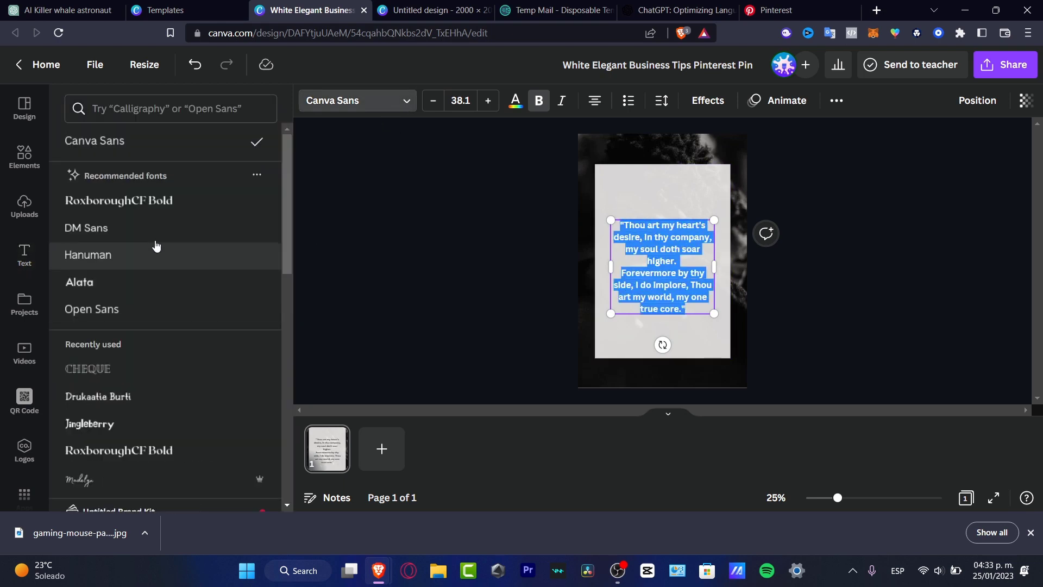
click(160, 204)
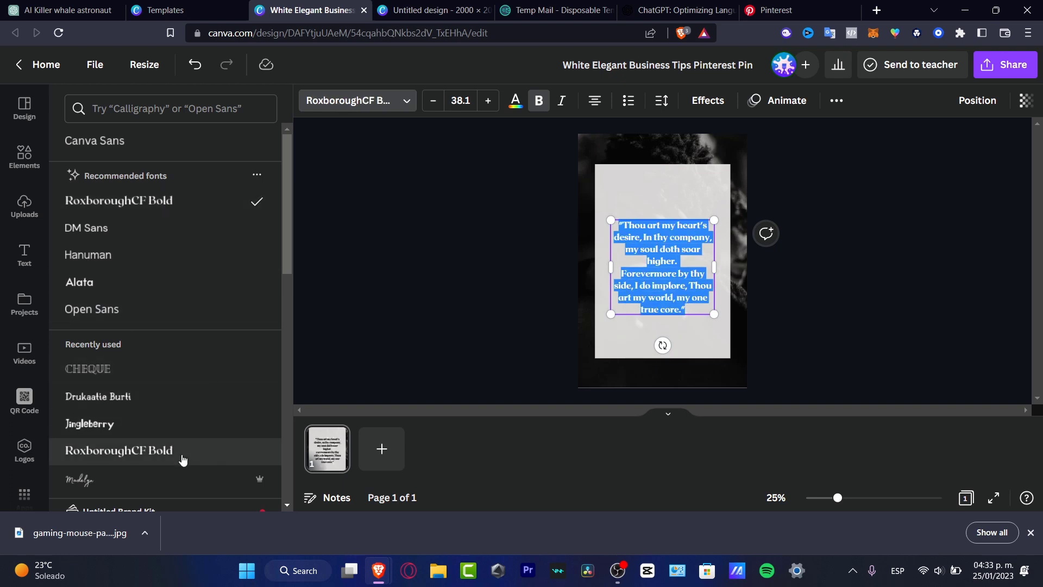
click(193, 477)
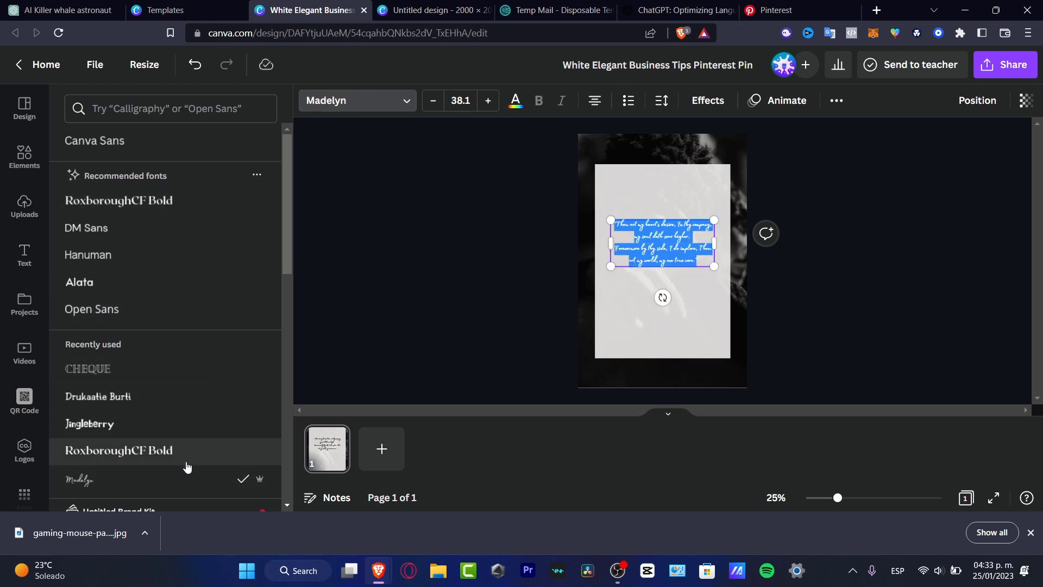
scroll(192, 473, down, 5)
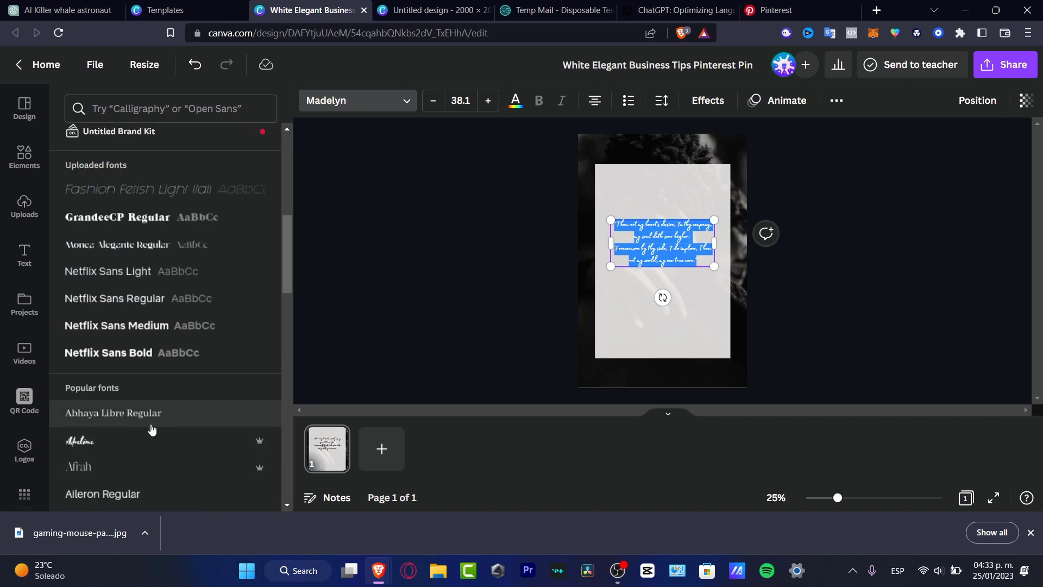
scroll(173, 445, down, 5)
scroll(173, 445, down, 5)
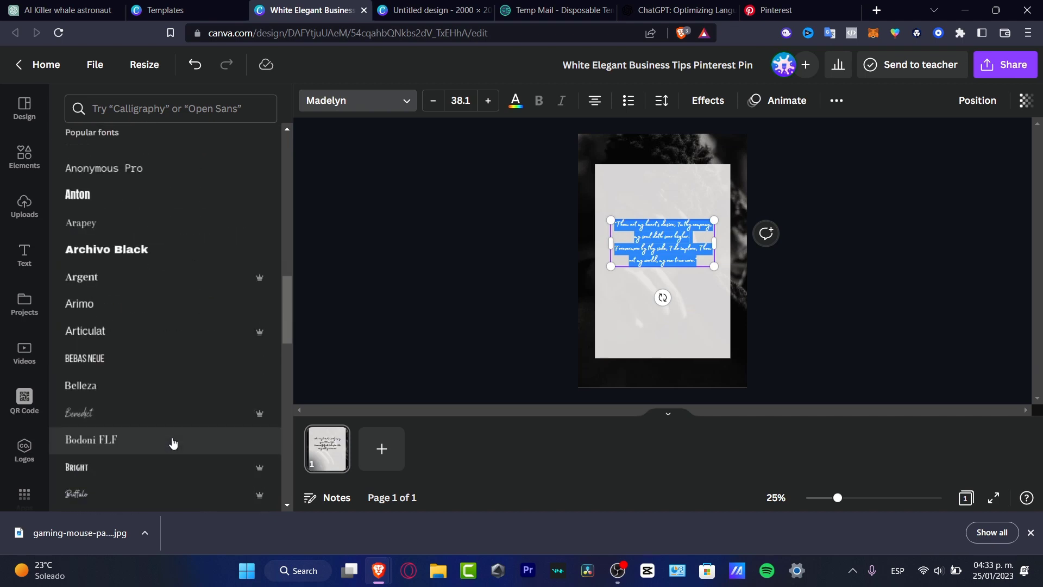
scroll(173, 443, down, 3)
click(129, 291)
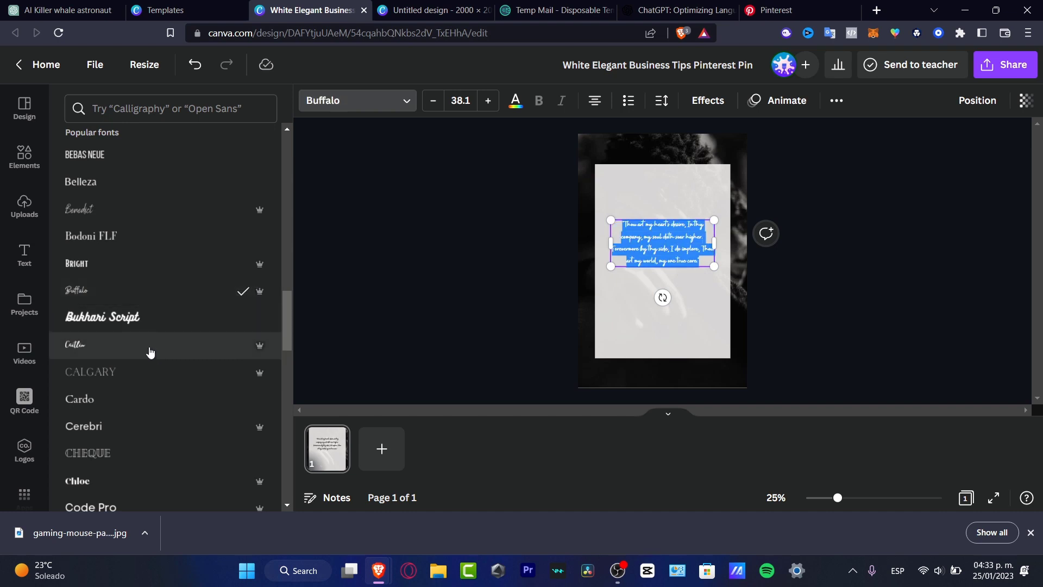
click(131, 345)
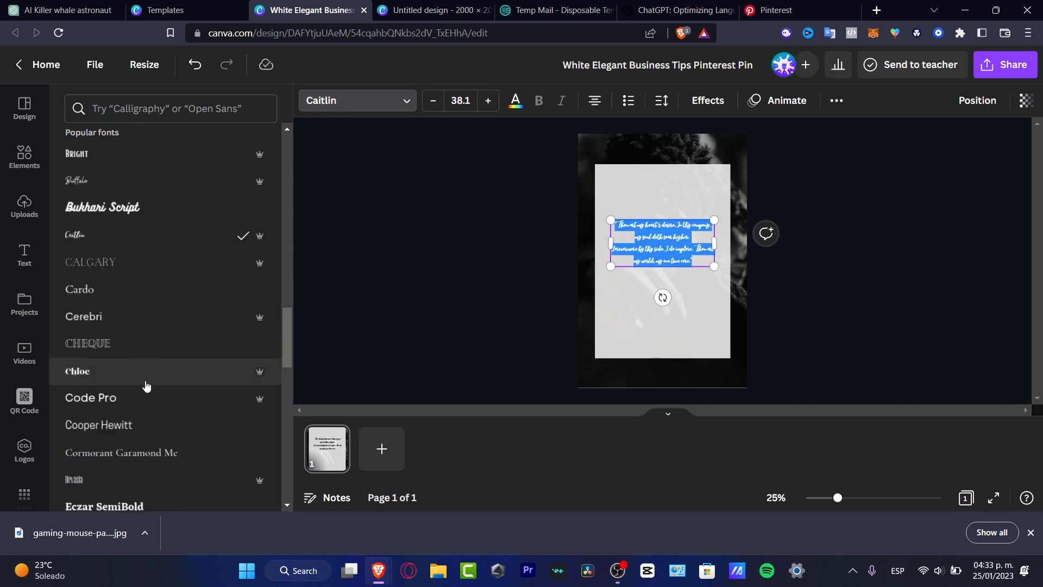
scroll(139, 380, down, 3)
click(167, 438)
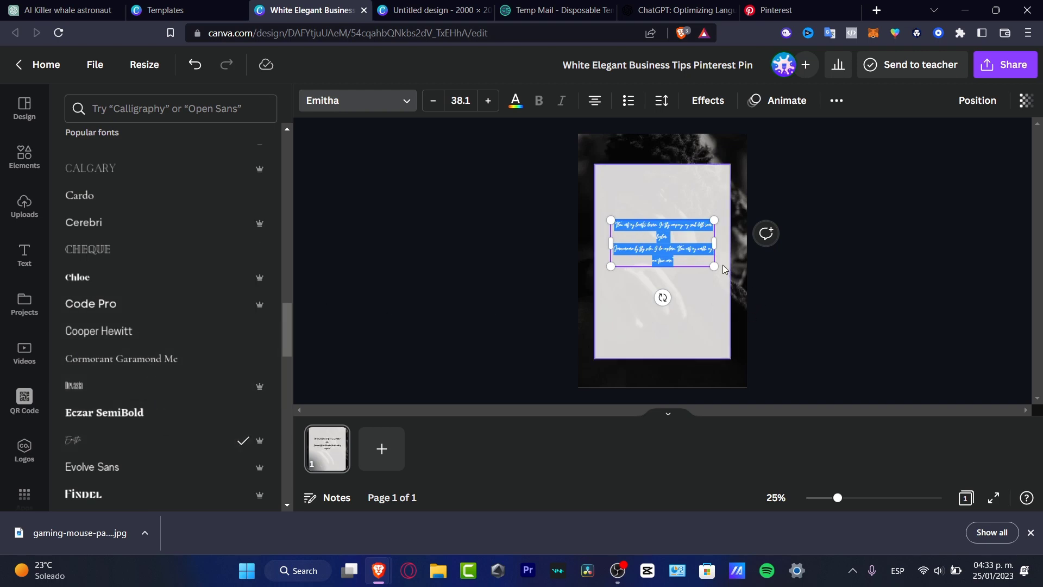
scroll(131, 448, down, 3)
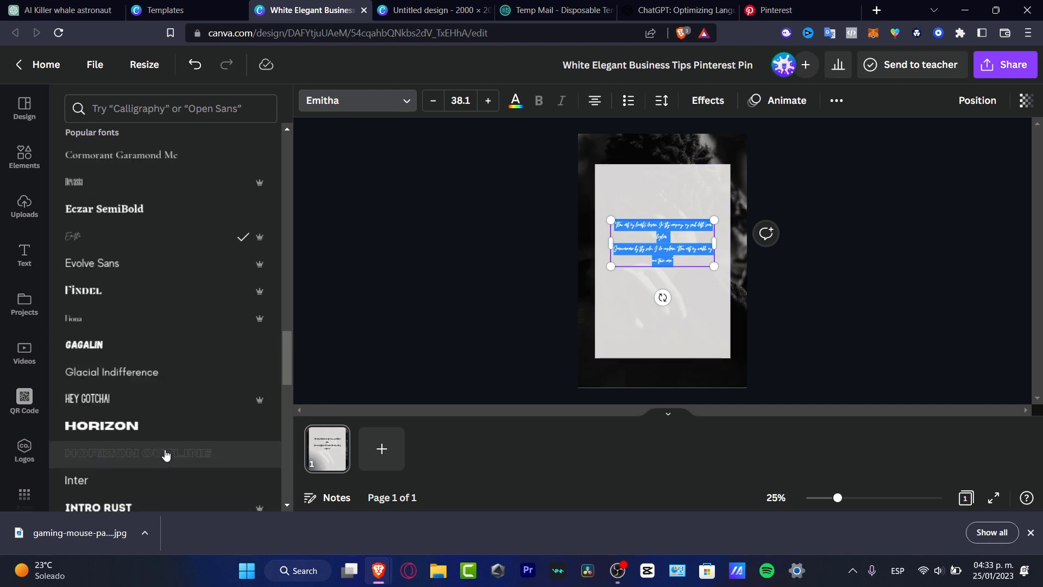
scroll(165, 454, down, 3)
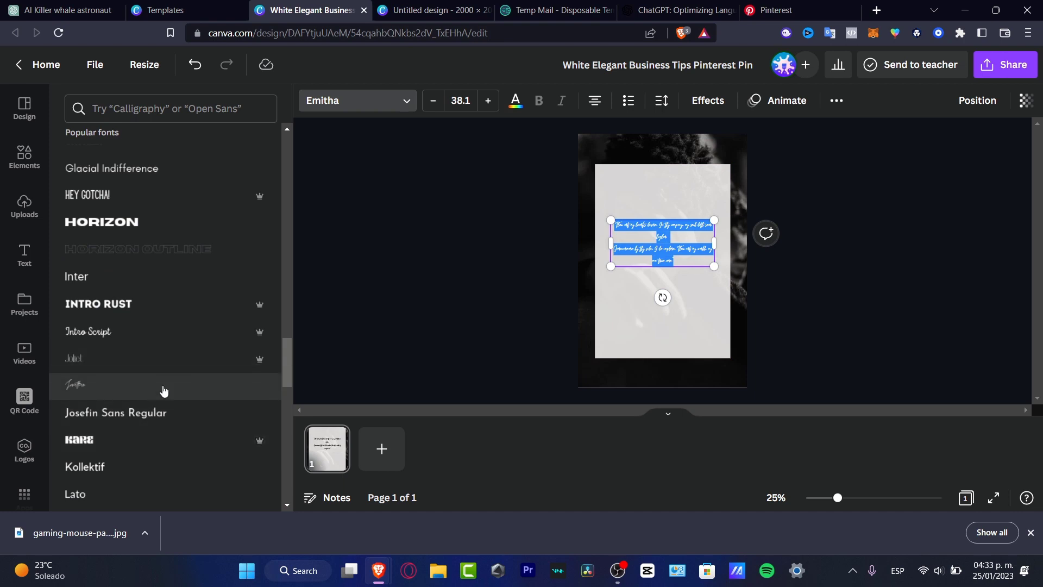
click(164, 392)
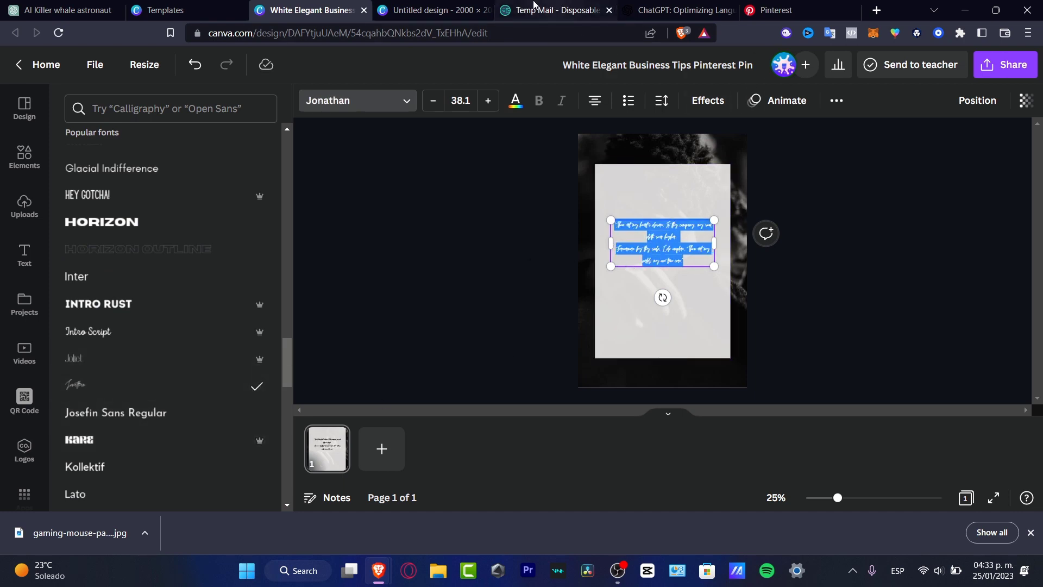
Step: Ask ChatGPT for suggestions to make the love quote more interesting on Pinterest
click(65, 10)
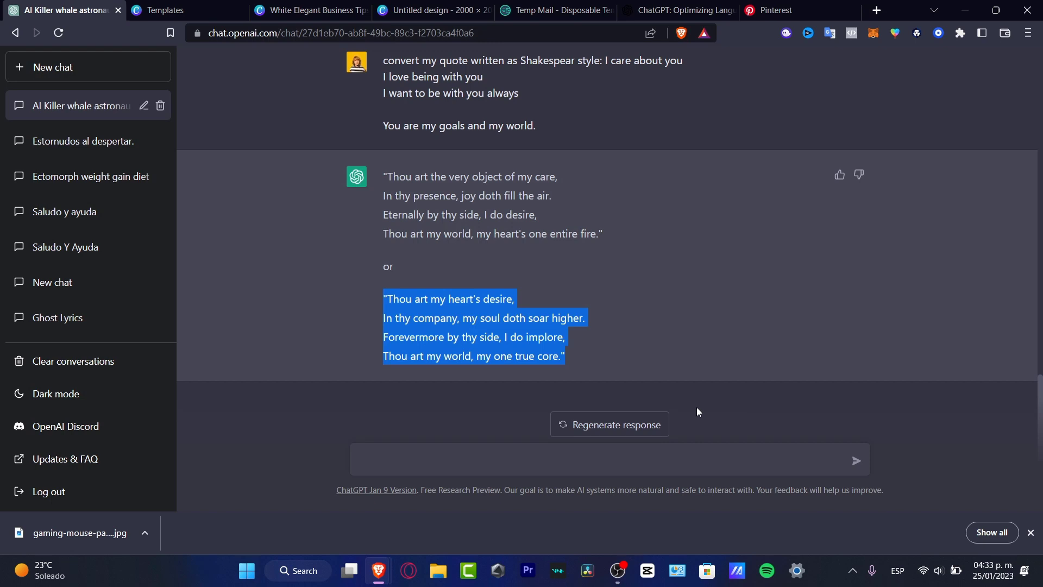
click(652, 463)
text(I want to upload my quote into pinterest, how can I make it interesting?)
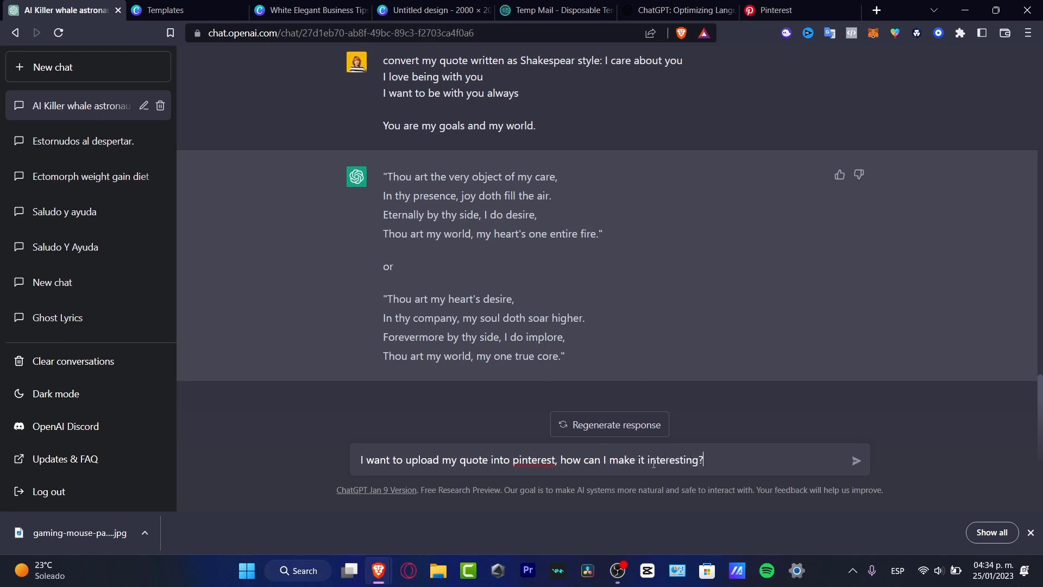
key(Return)
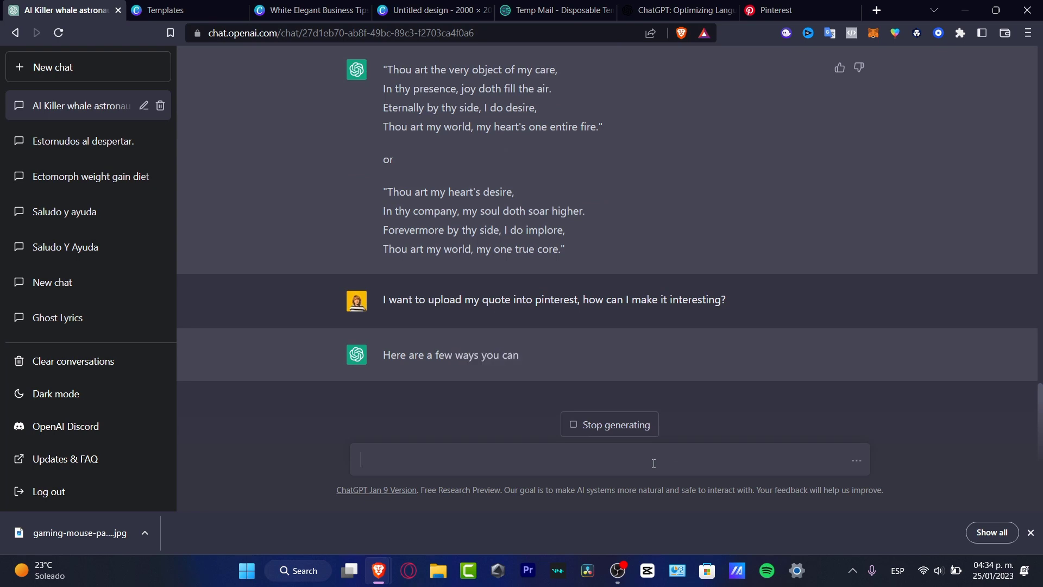